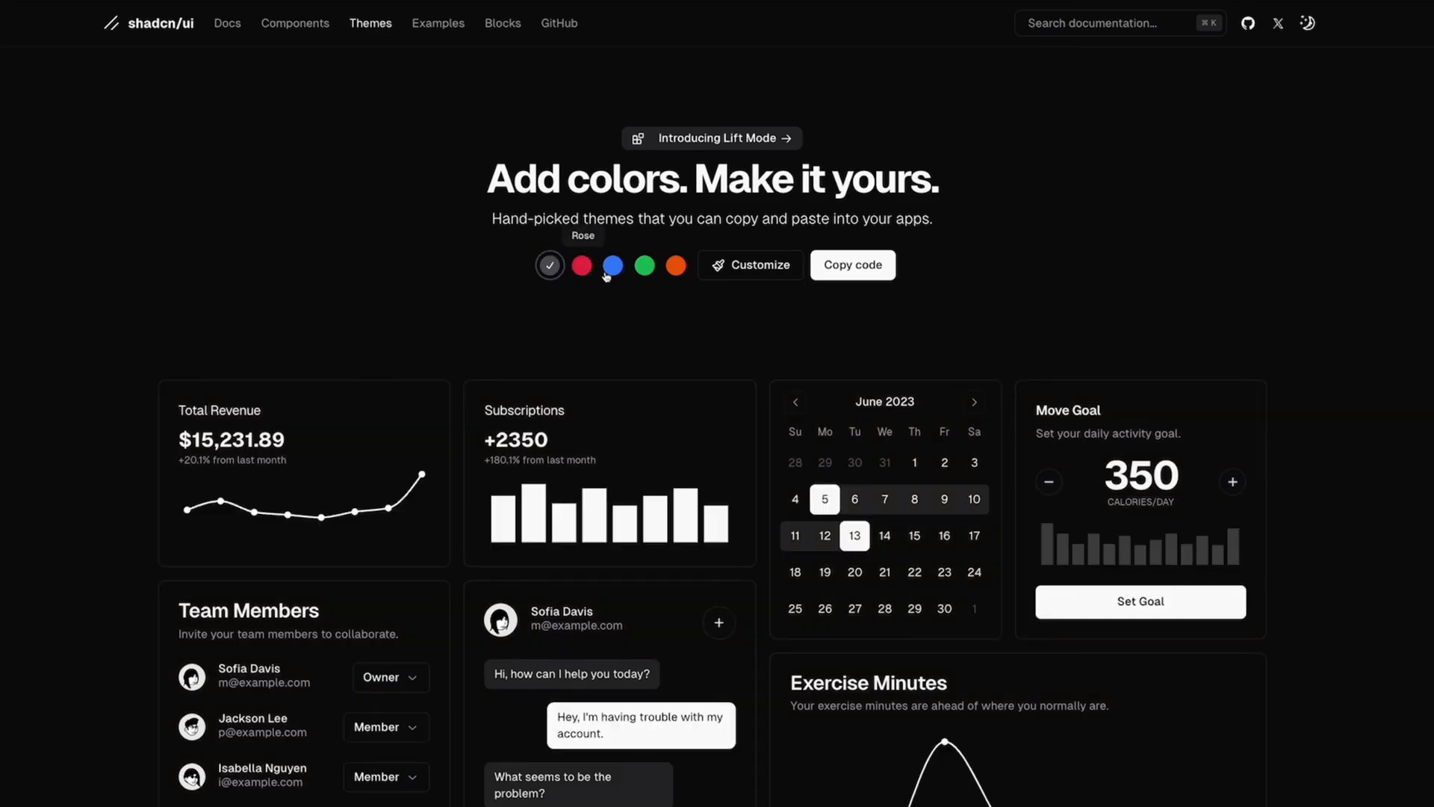
# Preview the Green and Orange theme swatches on the shadcn/ui themes page
pyautogui.click(616, 267)
pyautogui.click(645, 264)
pyautogui.scroll(-1, 662, 291)
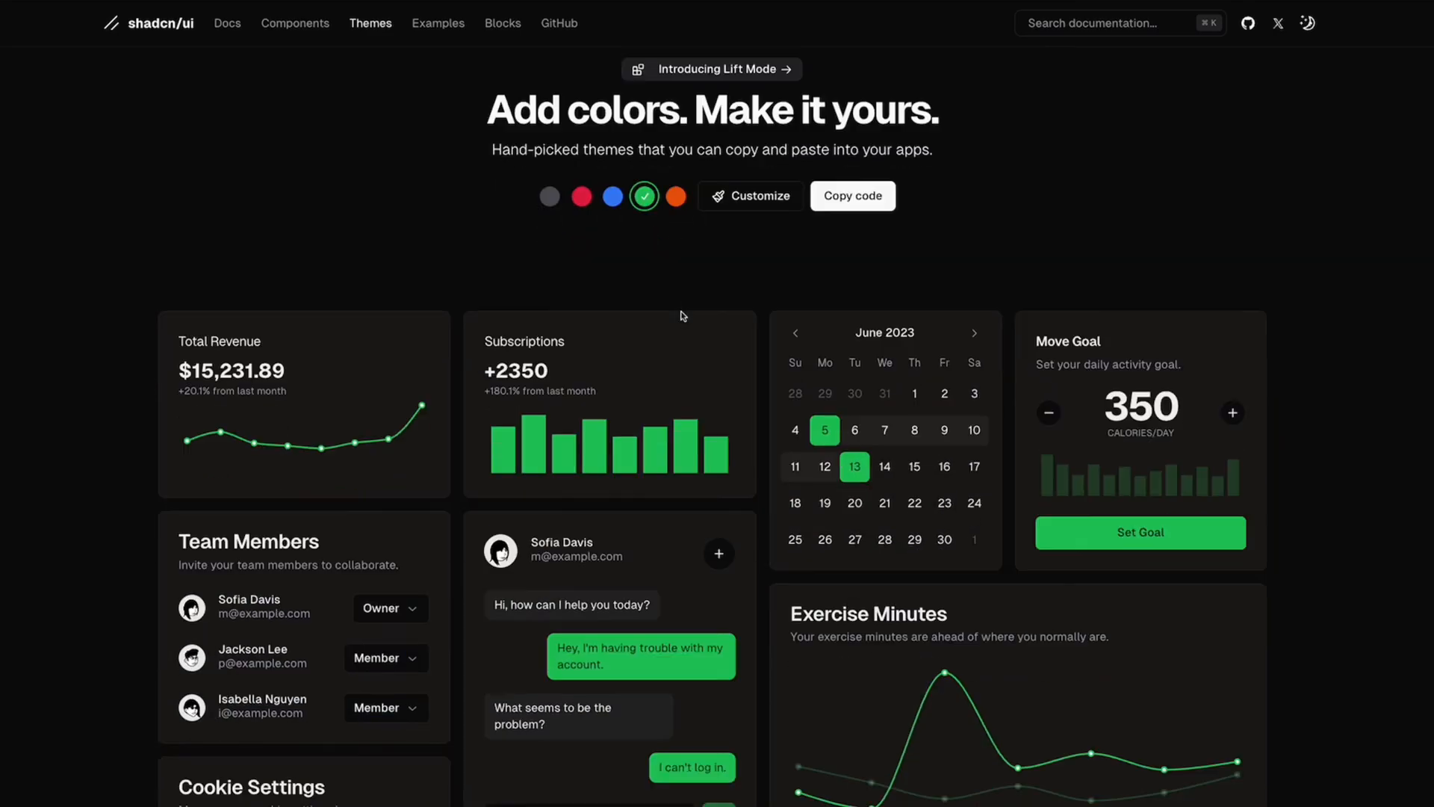
pyautogui.scroll(-6, 682, 317)
pyautogui.scroll(4, 682, 317)
pyautogui.scroll(3, 682, 318)
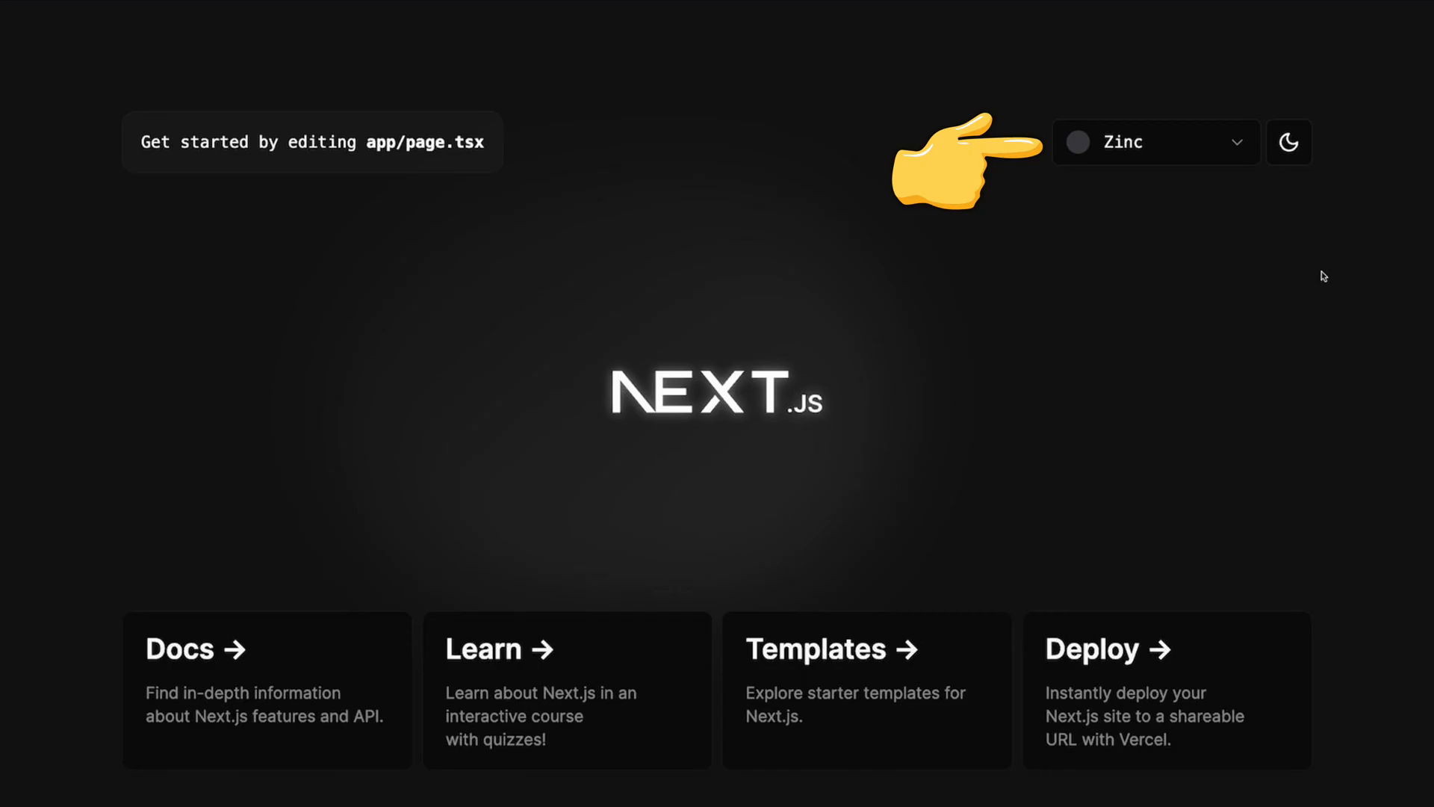
# Flip the starter page light then dark, and restyle it with the Rose then Blue theme
pyautogui.click(1302, 163)
pyautogui.click(1304, 164)
pyautogui.click(1197, 143)
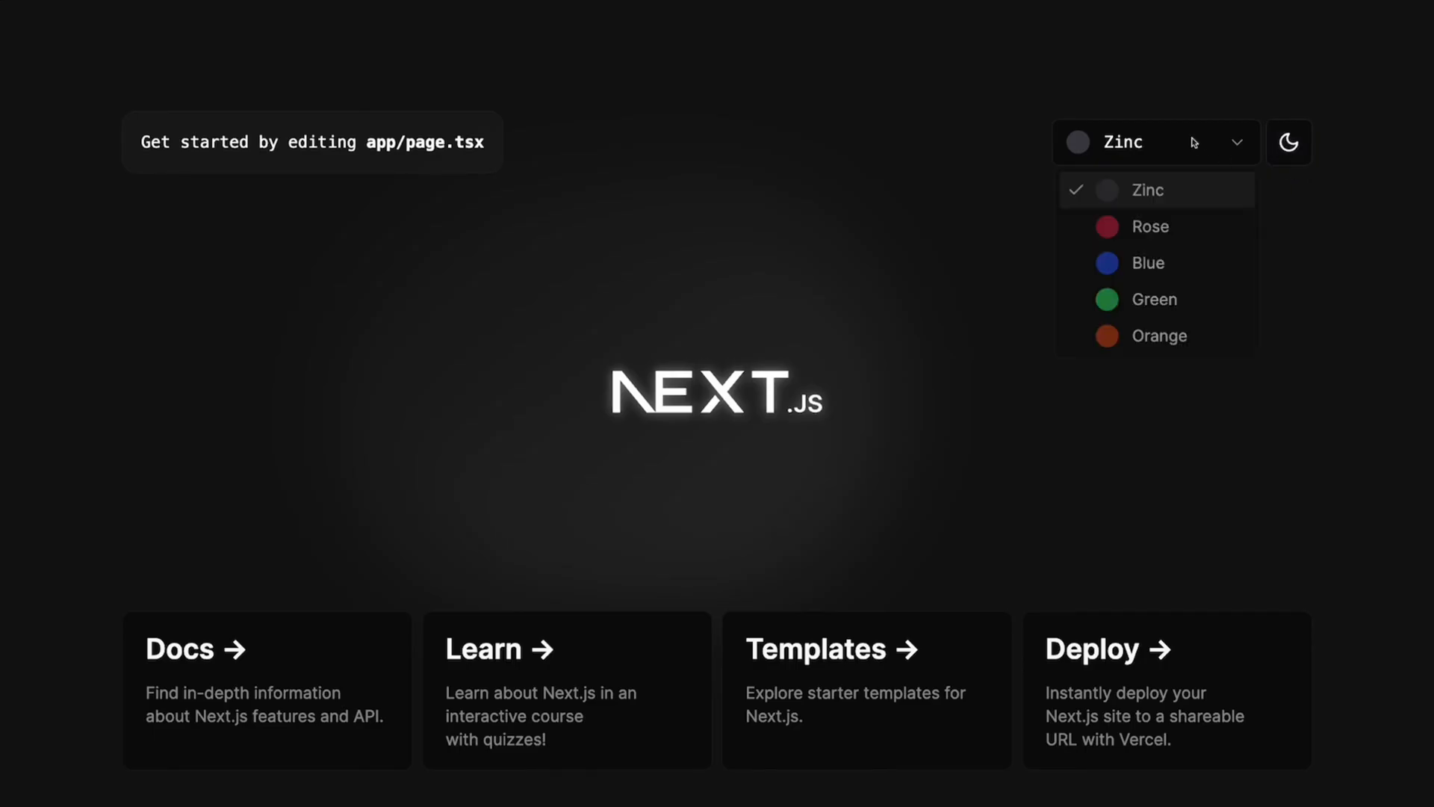
pyautogui.click(1178, 235)
pyautogui.click(1205, 143)
pyautogui.click(1188, 269)
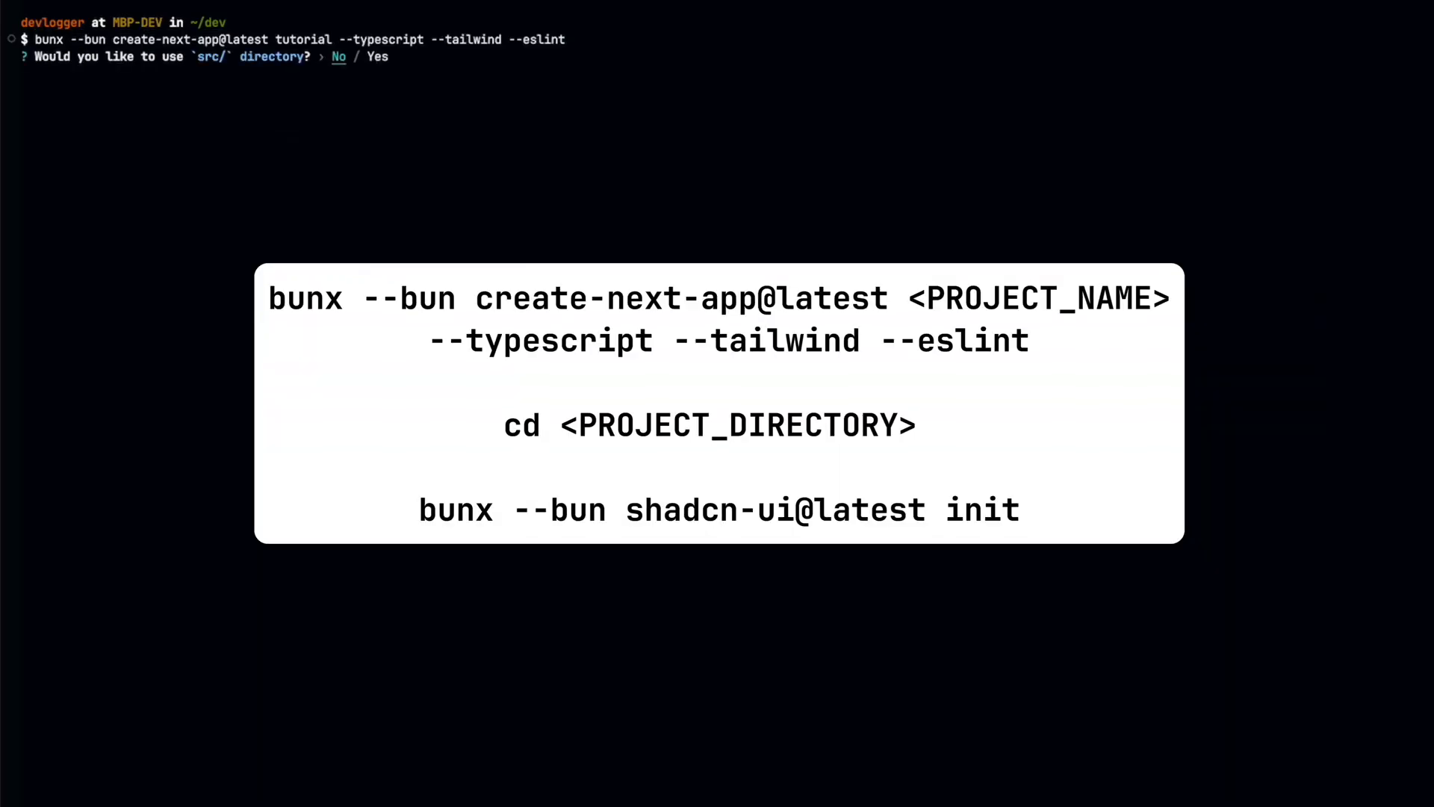
# Move into the tutorial folder, install next-themes and add the shadcn button and select components
pyautogui.press('Return')
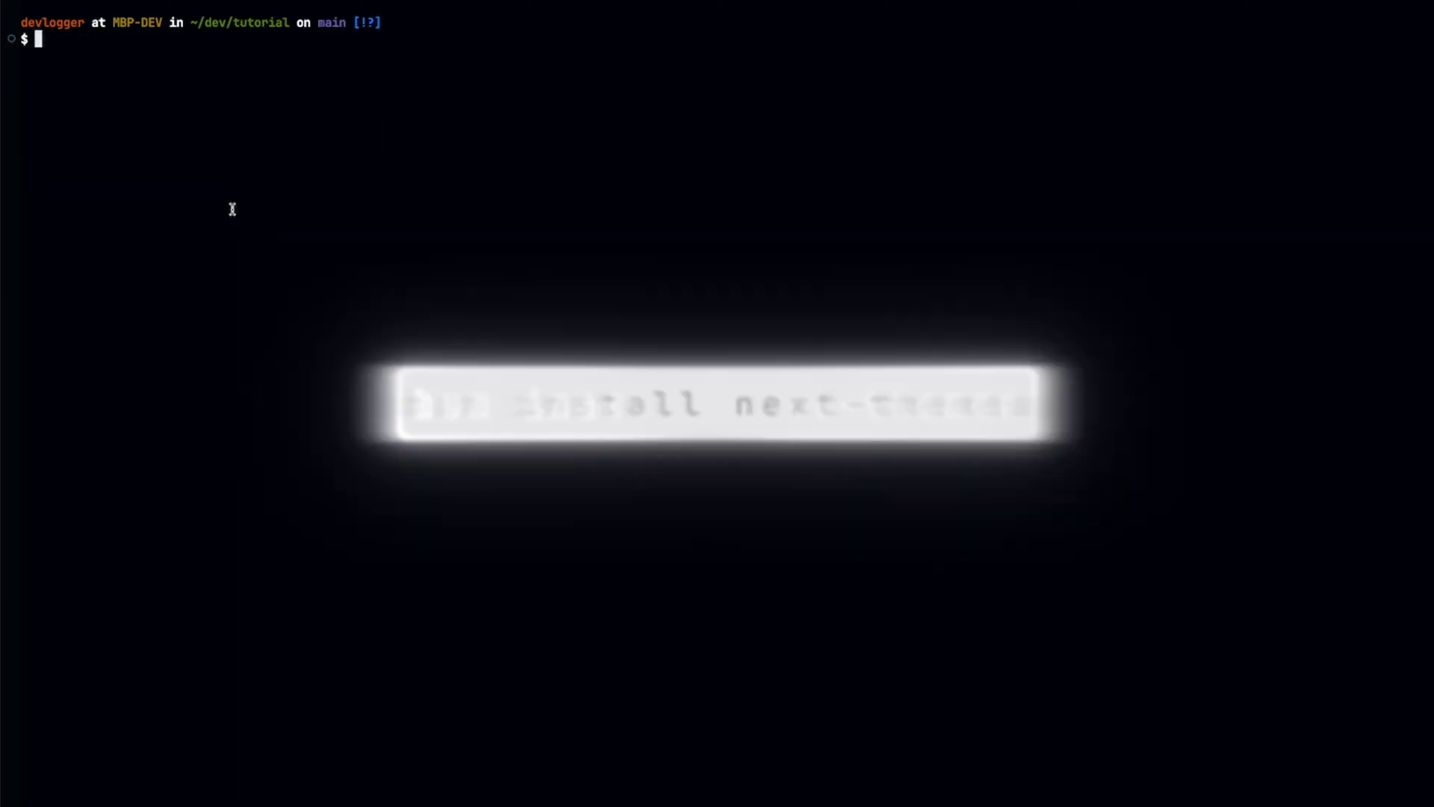
pyautogui.write('bun install next-themes')
pyautogui.press('Return')
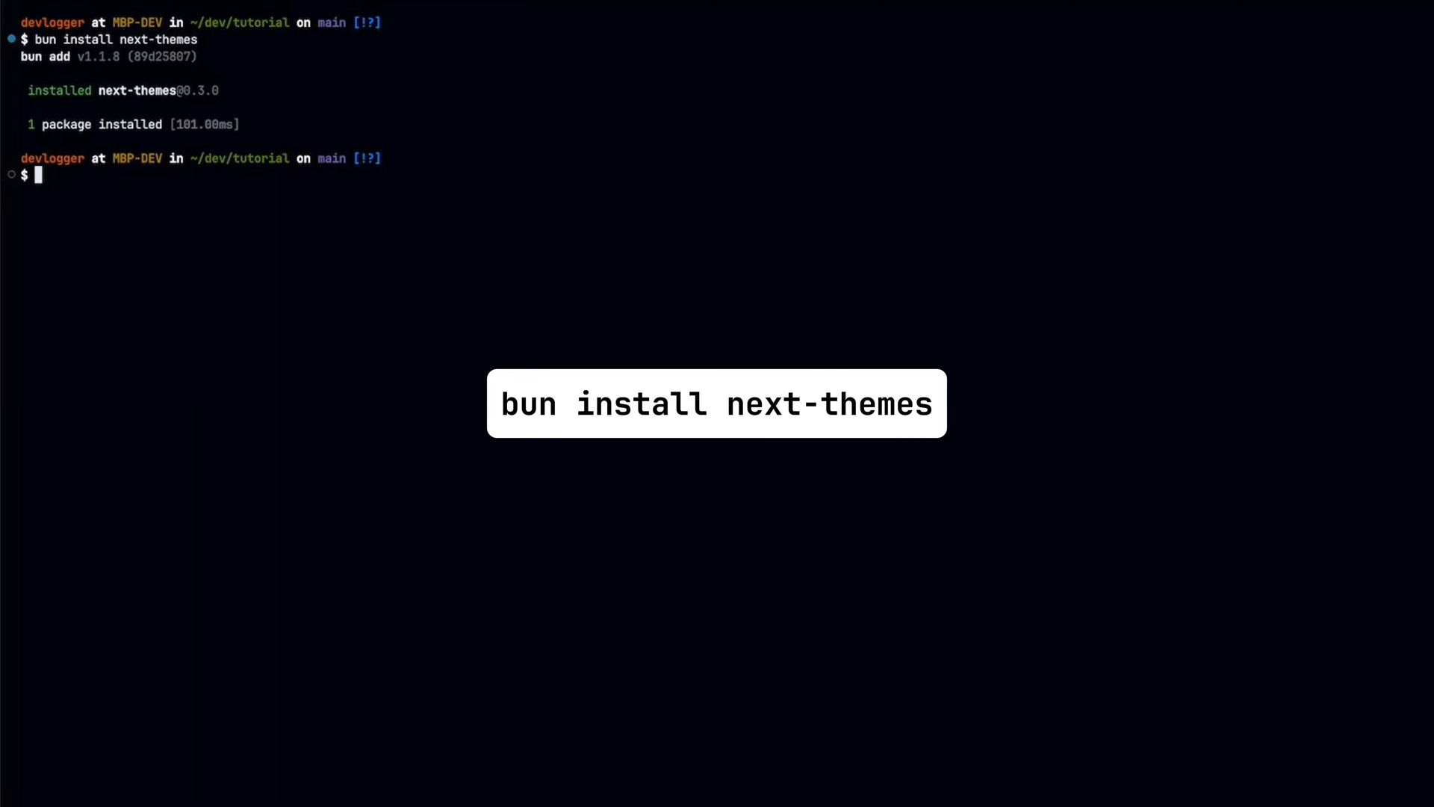
pyautogui.write('bunx --bun shadcn-ui@latest add button select')
pyautogui.press('Return')
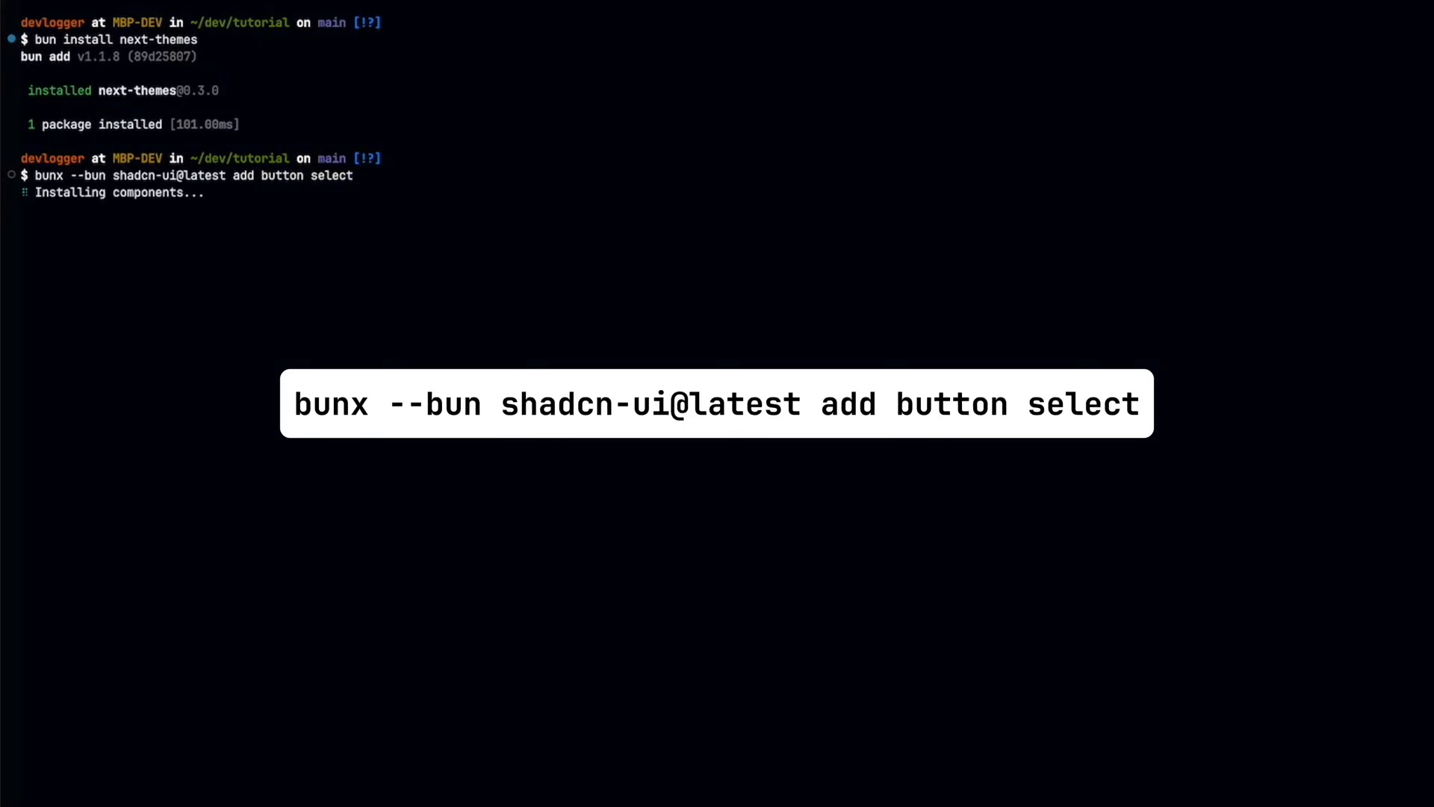
pyautogui.write('bun install lucide-react')
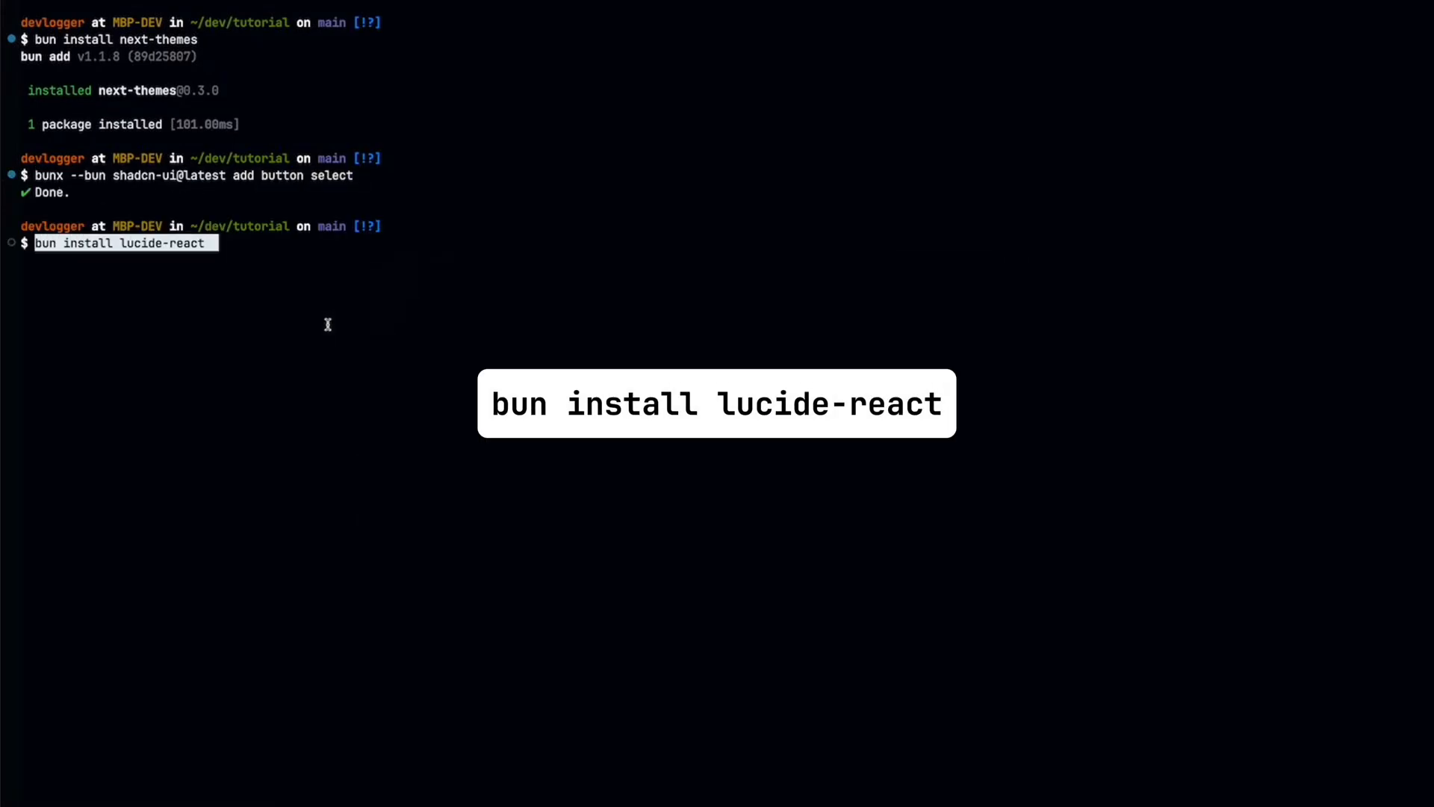
# Install lucide-react, then prettier with its tailwindcss and classnames plugins as dev dependencies
pyautogui.press('Return')
pyautogui.write('bun install -D prettier prettier-plugin-tailwindcss')
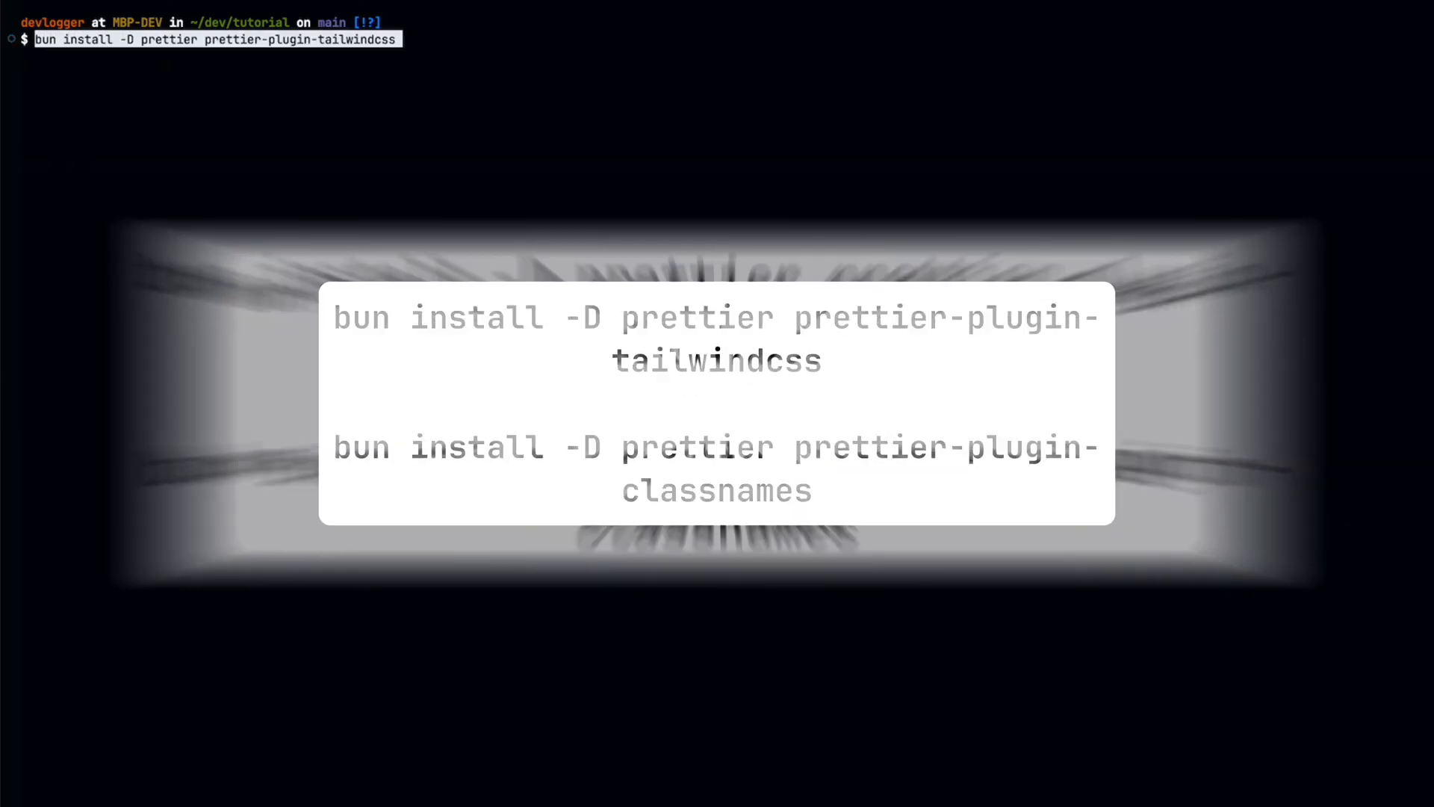
pyautogui.press('Return')
pyautogui.write('bun install -D prettier prettier-plugin-classnames')
pyautogui.press('Return')
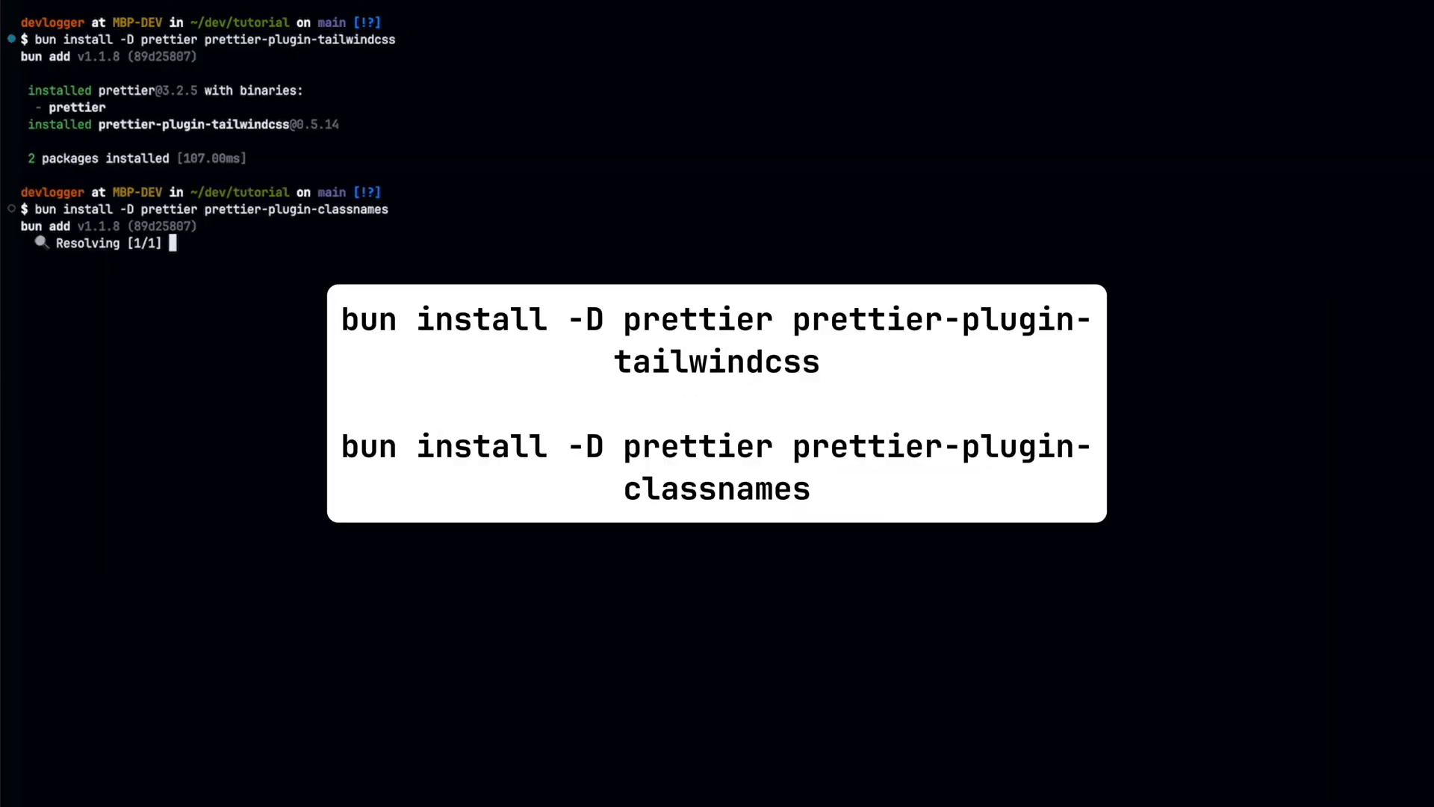
pyautogui.write('.pr')
pyautogui.write('etti')
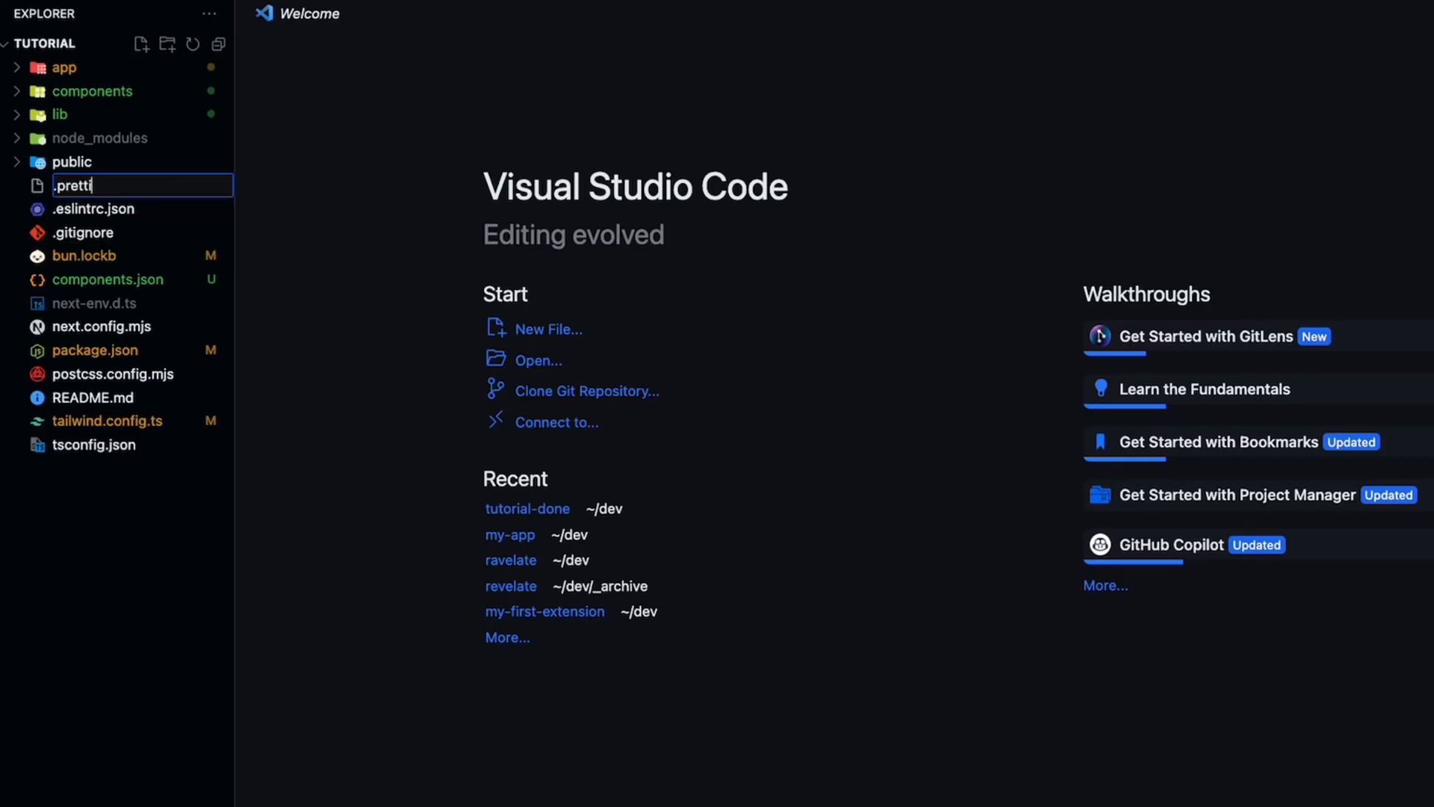
pyautogui.write('errc')
# Create .prettierrc with the tailwindcss and classnames plugins, reformat page.tsx, and bring up the shadcn theme CSS
pyautogui.press('Return')
pyautogui.write('{   "plugins": ["prettier-plugin-tailwindcss", "prettier-plugin-classnames"] }')
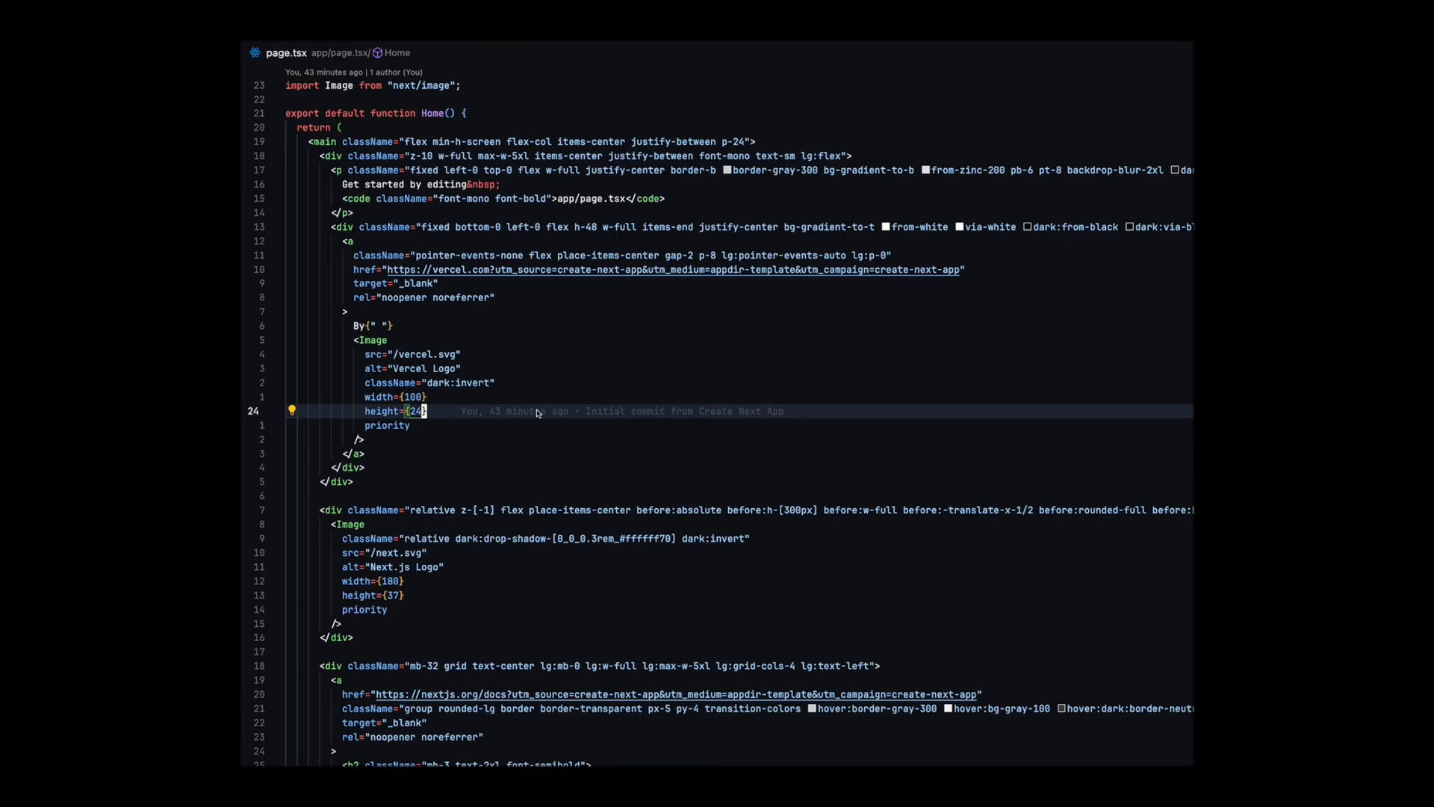
pyautogui.hotkey('ctrl', 's')
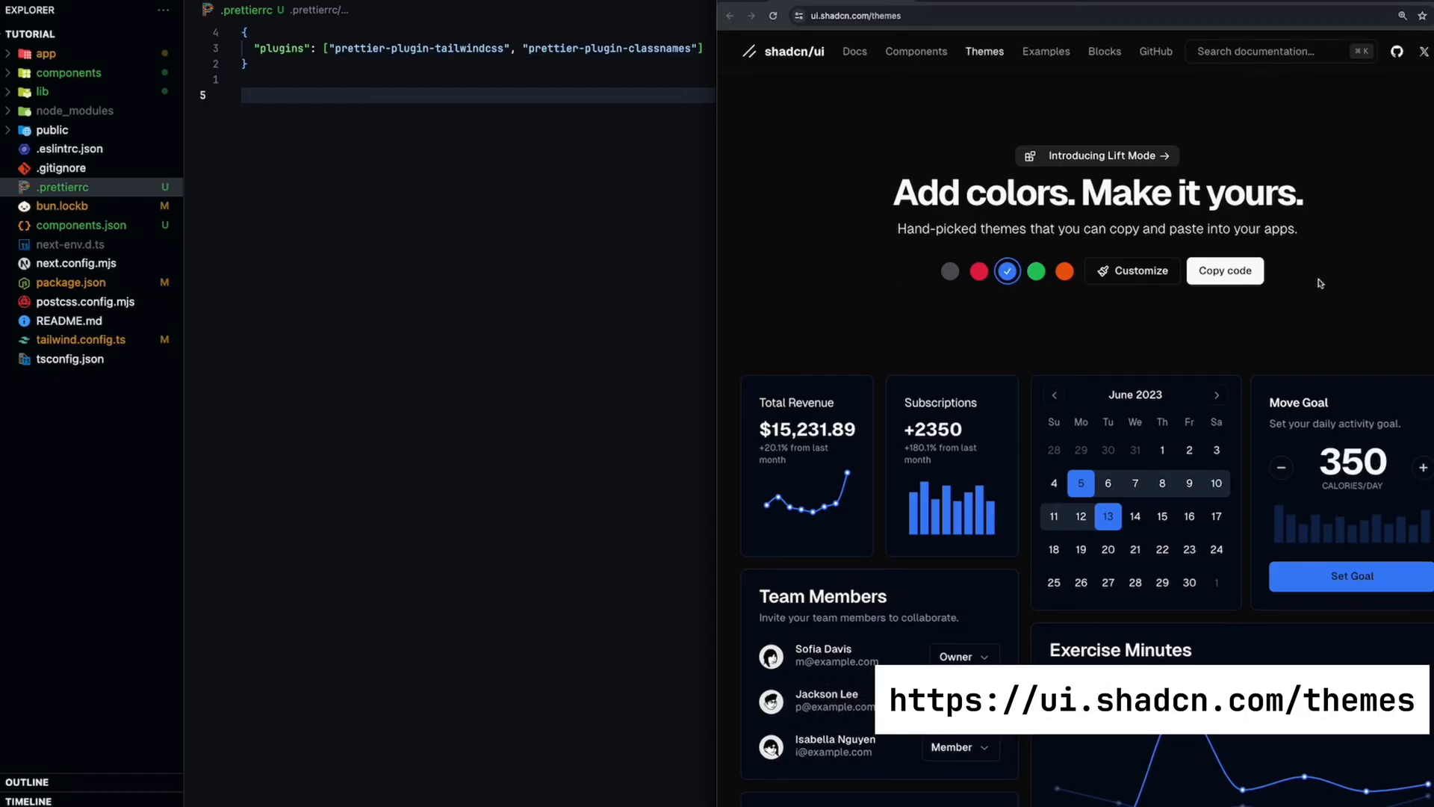
pyautogui.click(1245, 275)
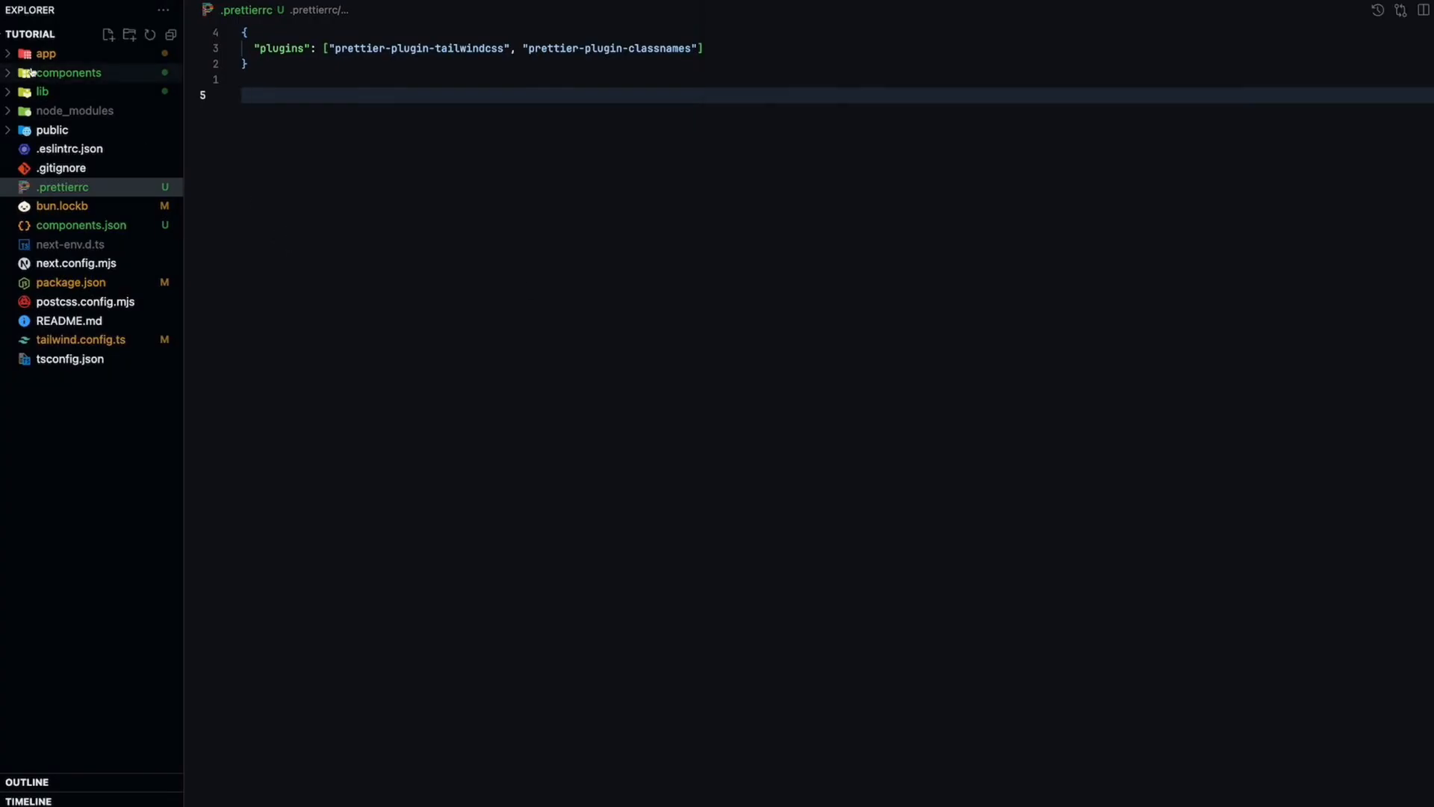
# Replace the globals.css base layer styles with the copied shadcn theme CSS
pyautogui.click(45, 53)
pyautogui.click(72, 91)
pyautogui.hotkey('shift', 'v')
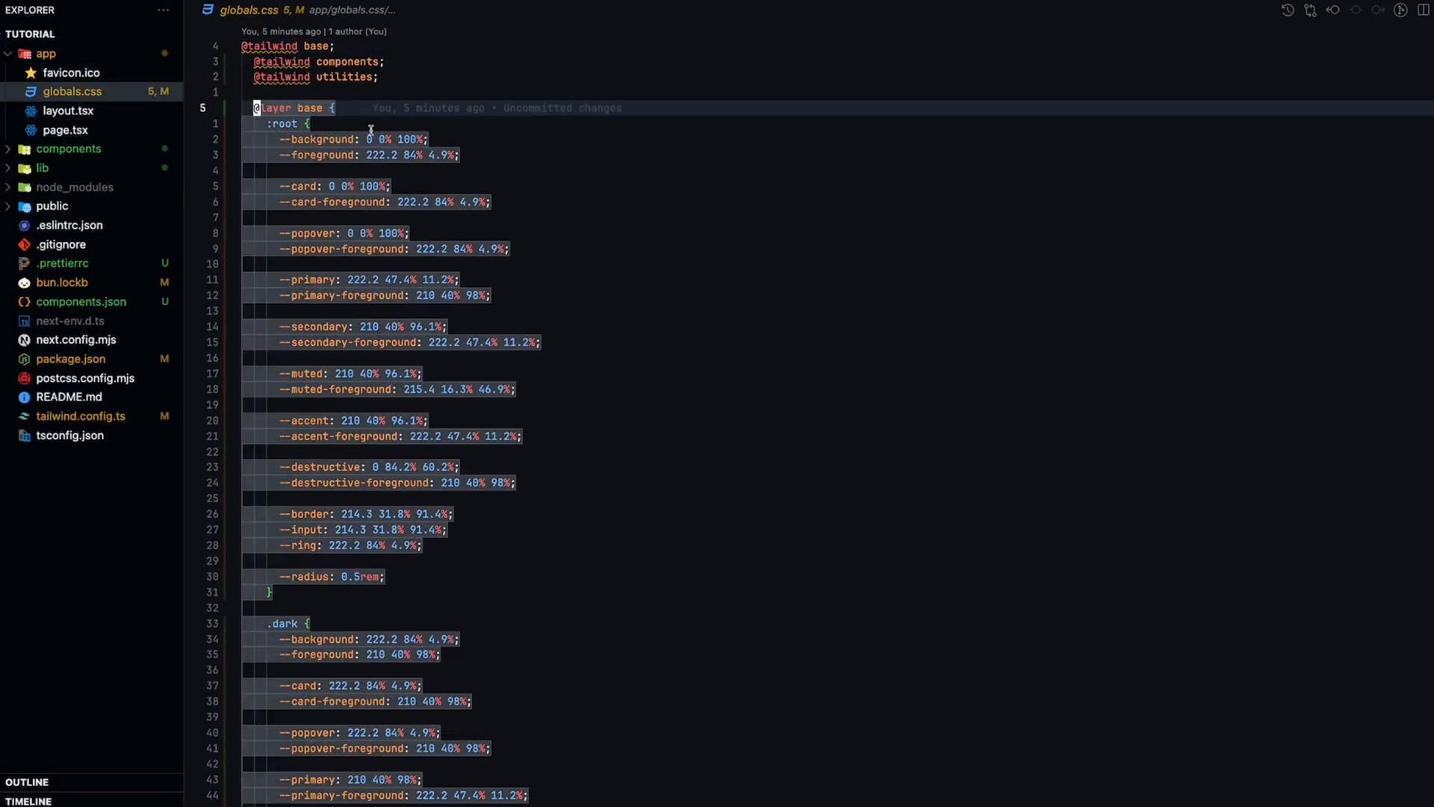
pyautogui.hotkey('shift', 'g')
pyautogui.press('p')
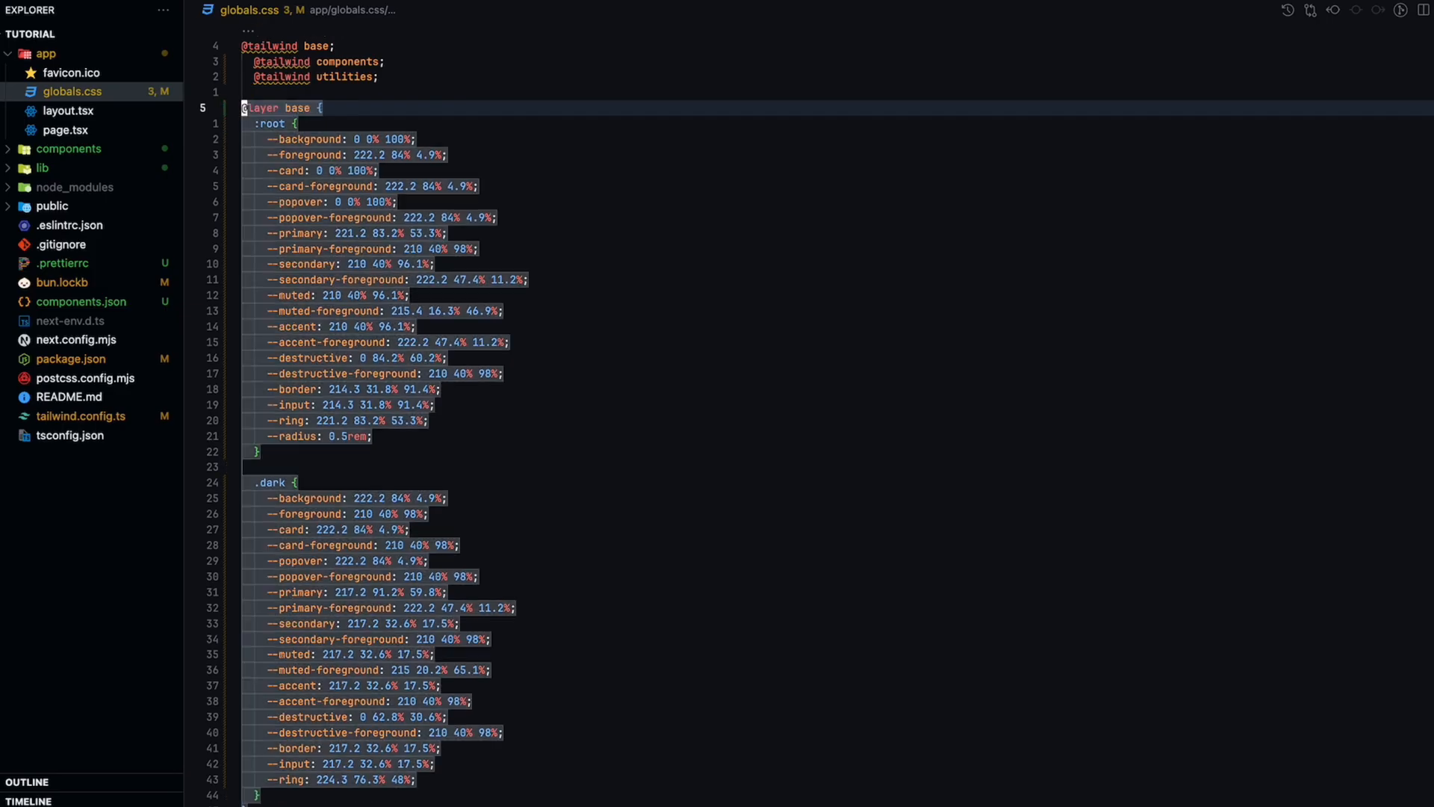
pyautogui.write('types/')
pyautogui.write('theme-')
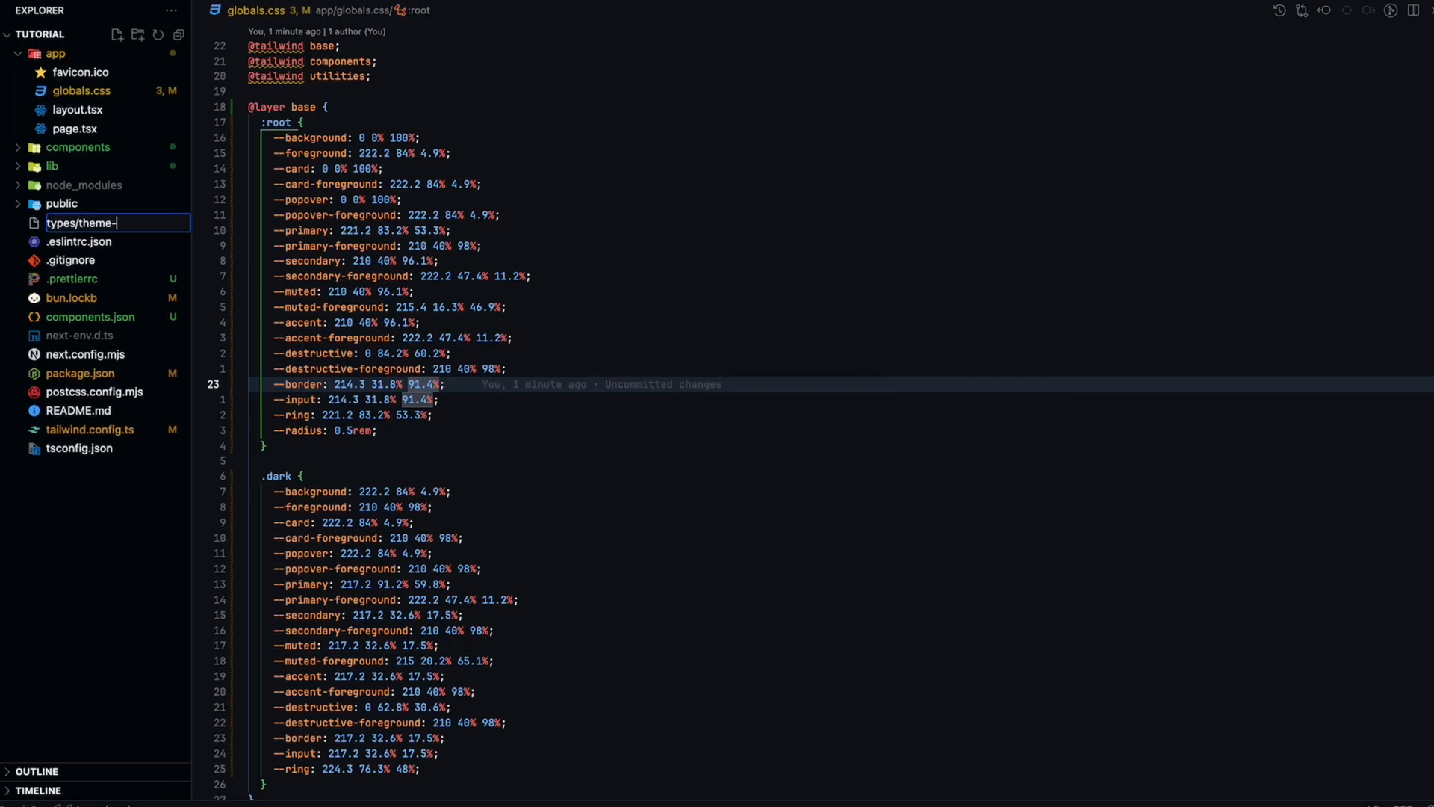
pyautogui.write('types.tsx')
# Create types/theme-types.tsx with ThemeColors and ThemeColorStateParams, then create lib/theme-colors.ts
pyautogui.press('Return')
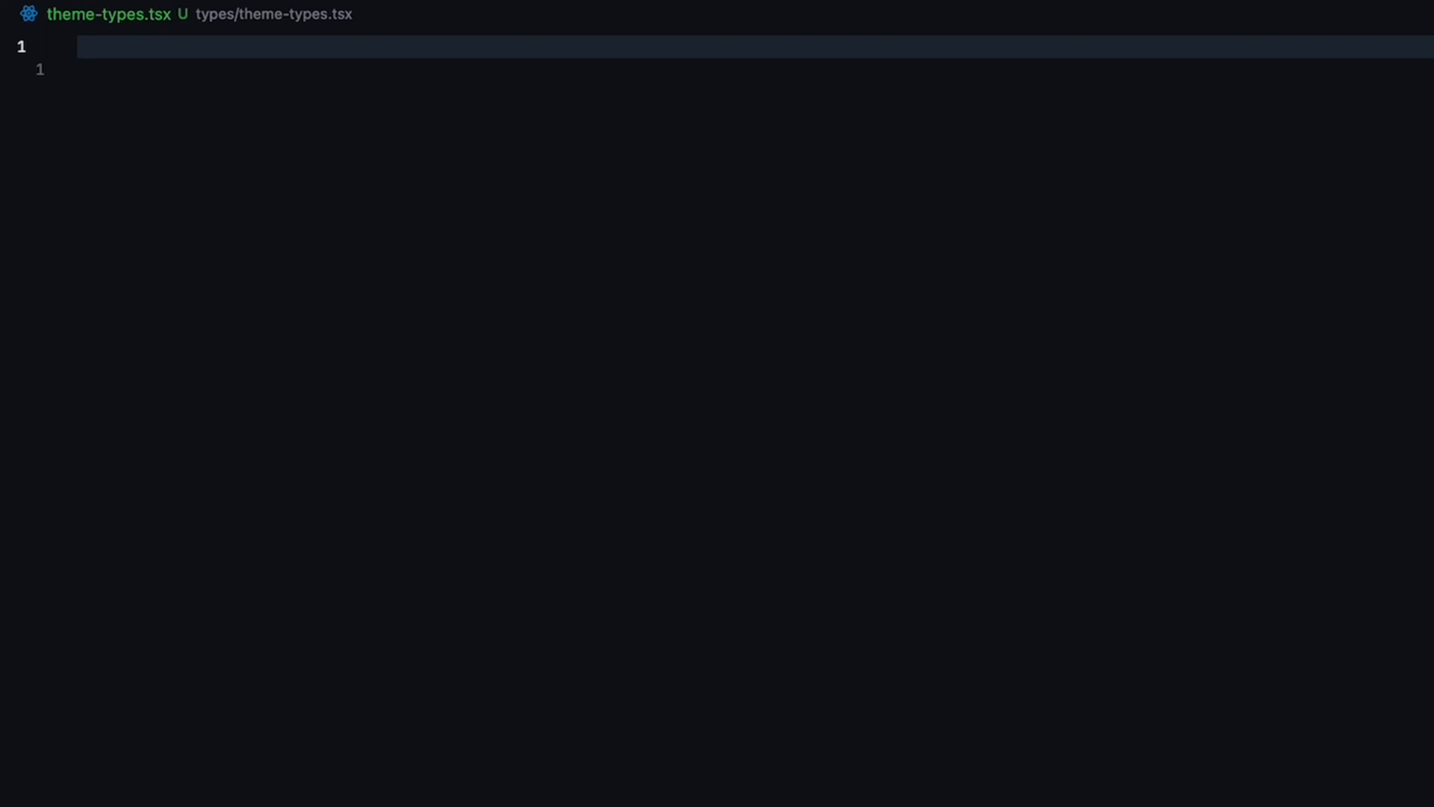
pyautogui.press('p')
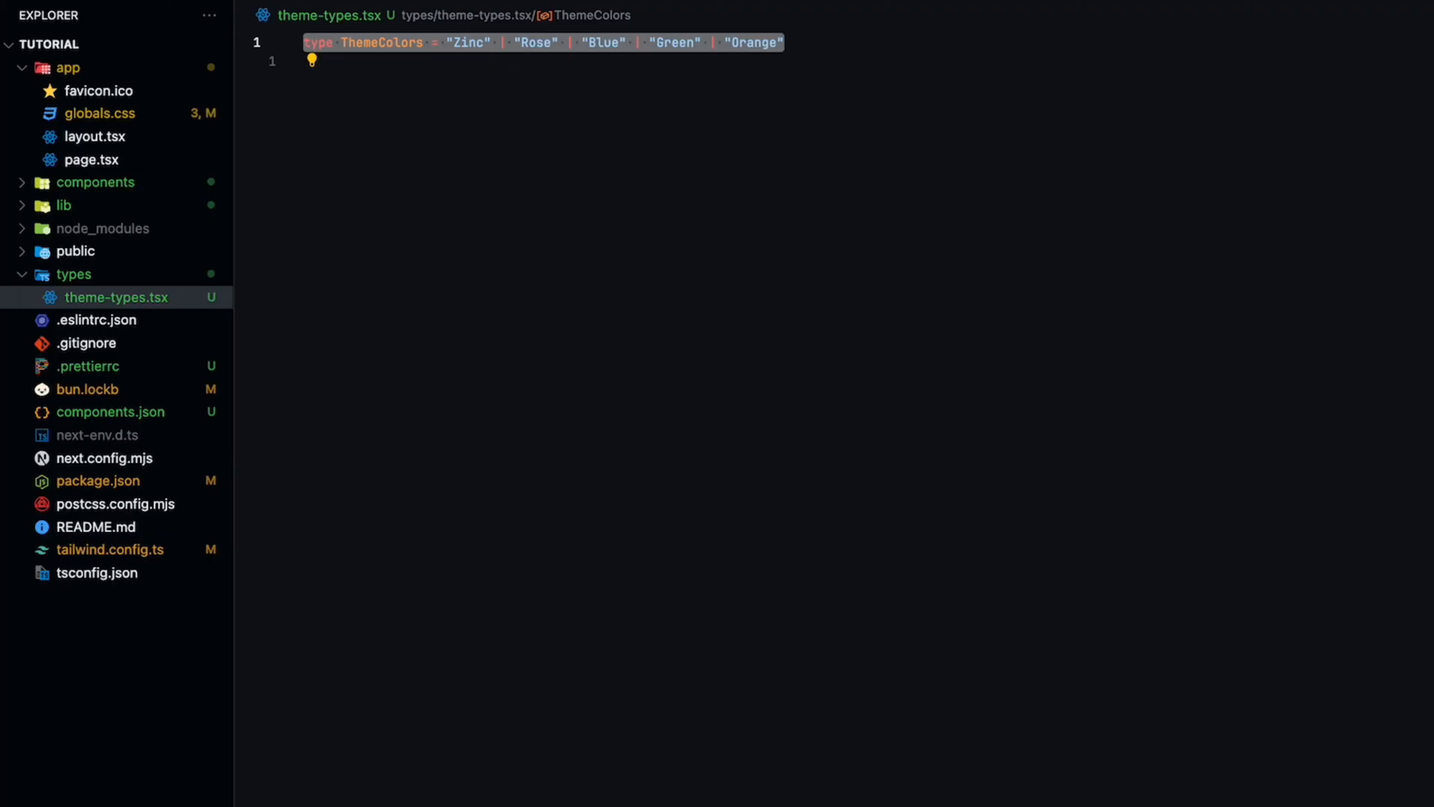
pyautogui.press('p')
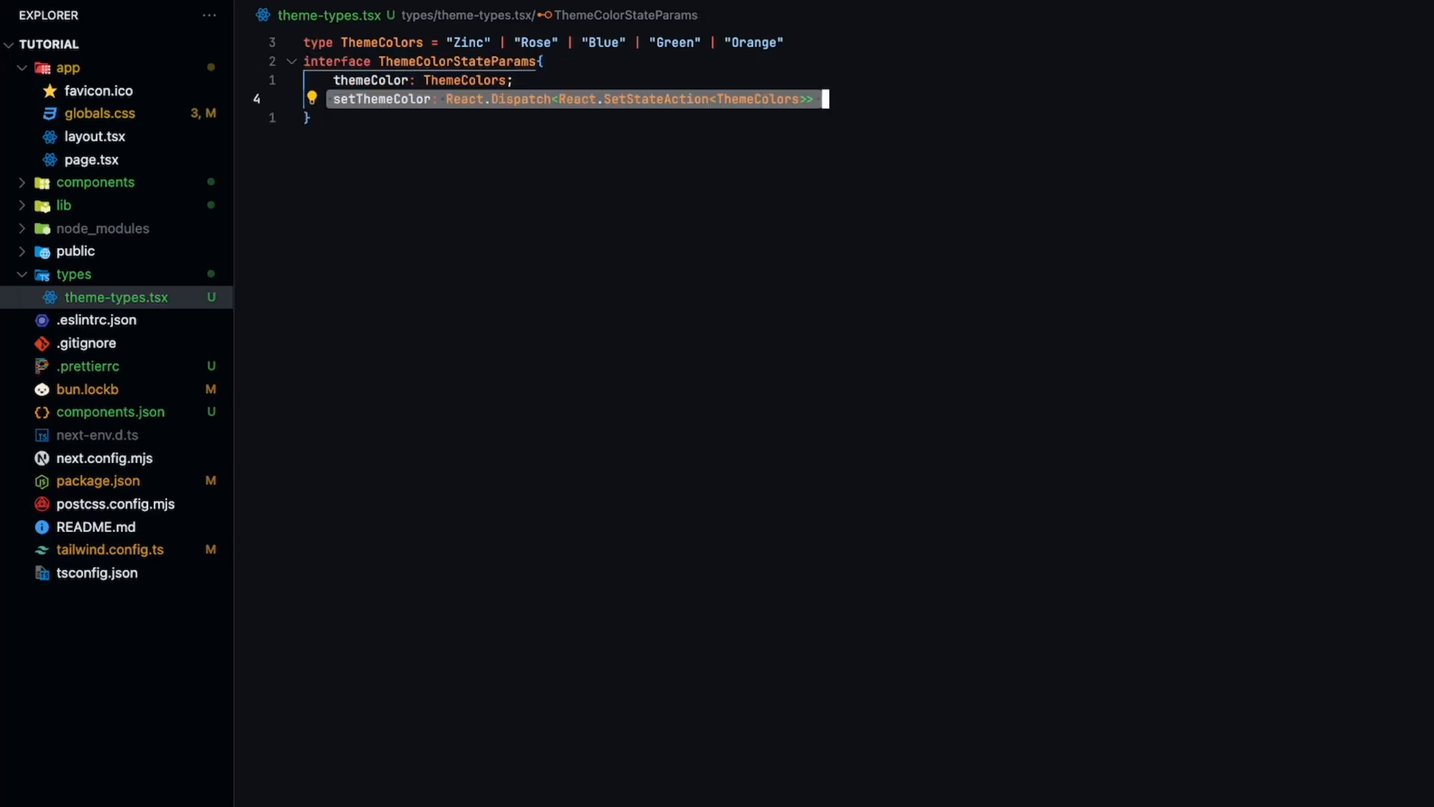
pyautogui.write('theme-')
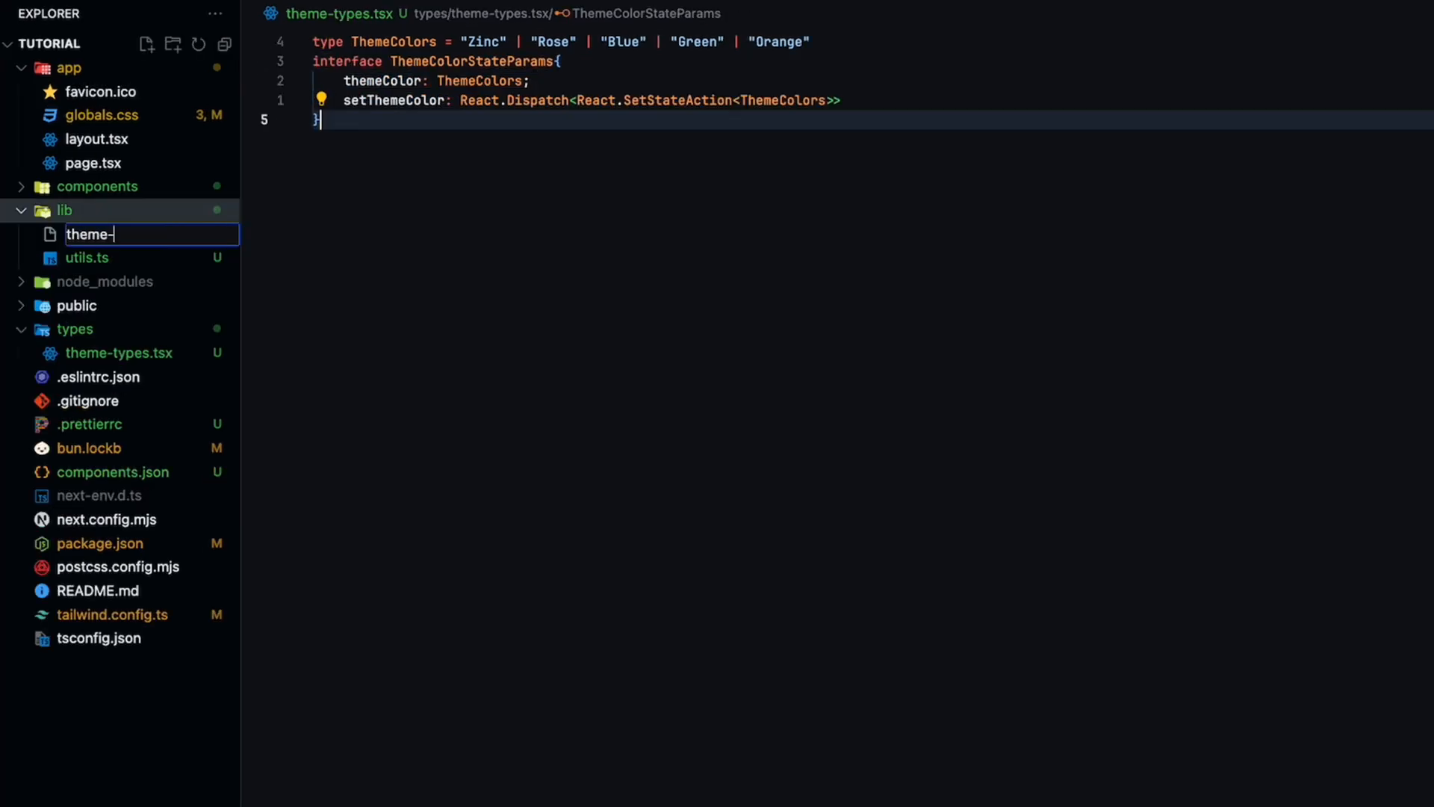
pyautogui.write('colors.ts')
pyautogui.press('Return')
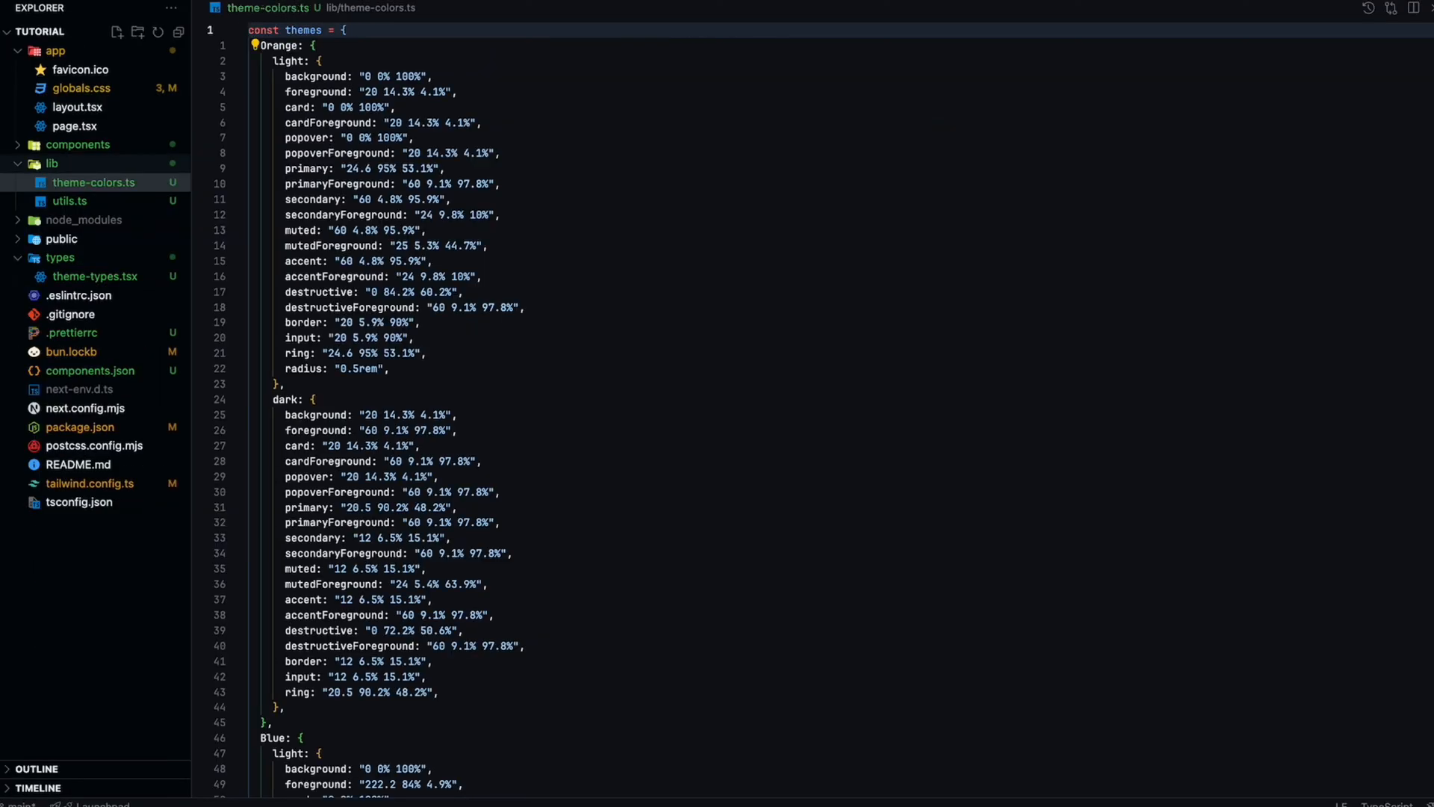
pyautogui.write('Fill')
pyautogui.write(' the rest of this out')
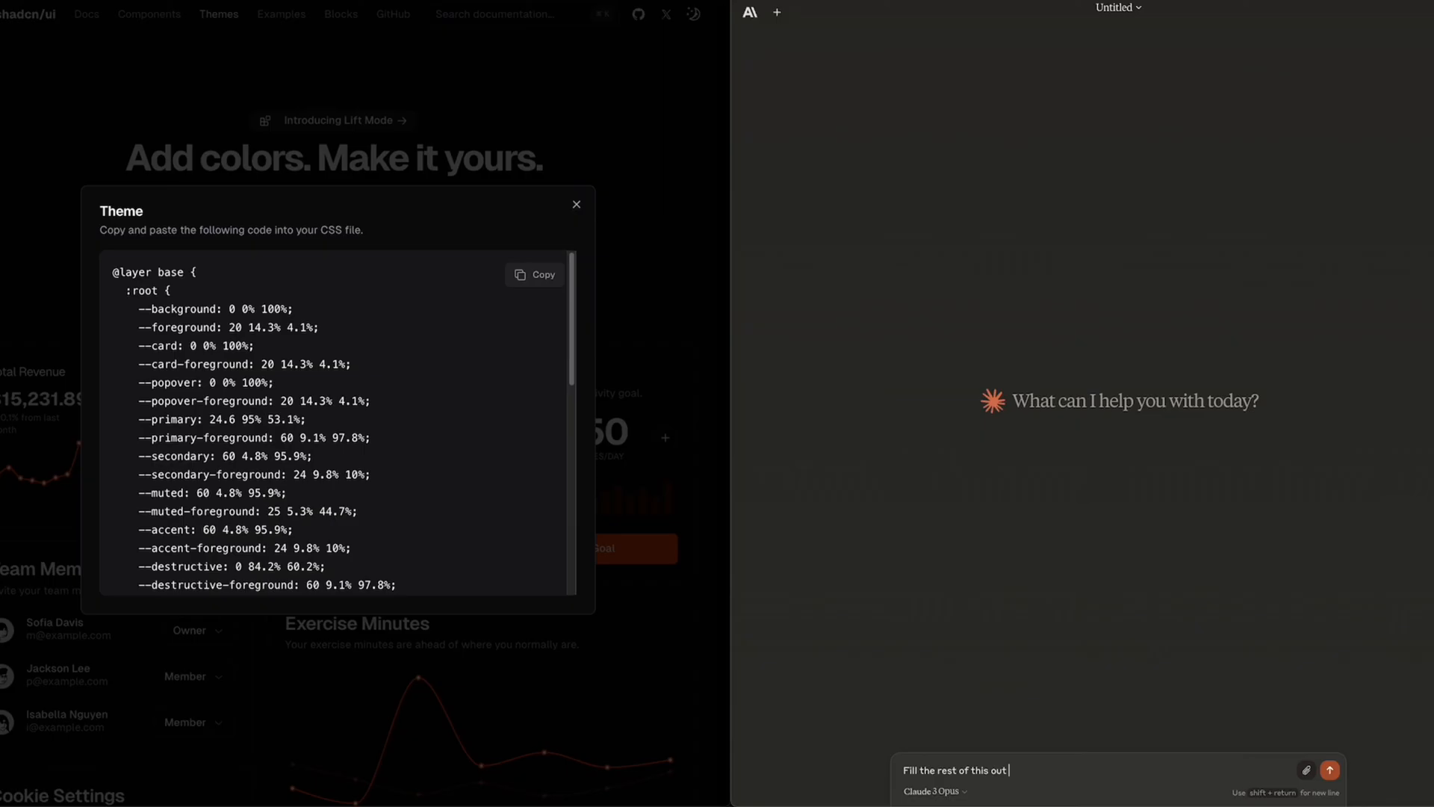
# Send Claude the Orange light/dark block and Orange CSS variables to generate theme values
pyautogui.hotkey('ctrl', 'v')
pyautogui.write('with these ')
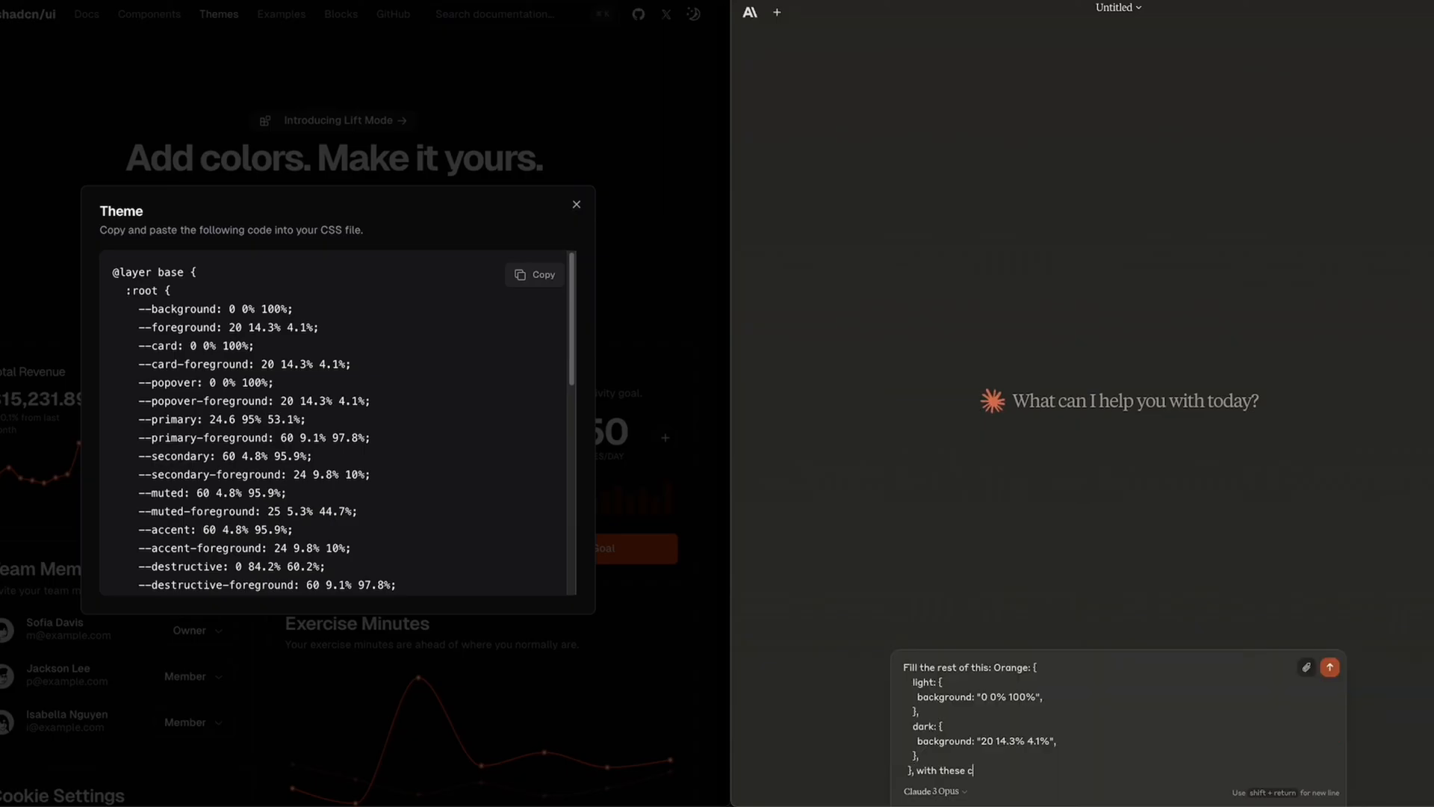
pyautogui.write('css variables:')
pyautogui.hotkey('ctrl', 'v')
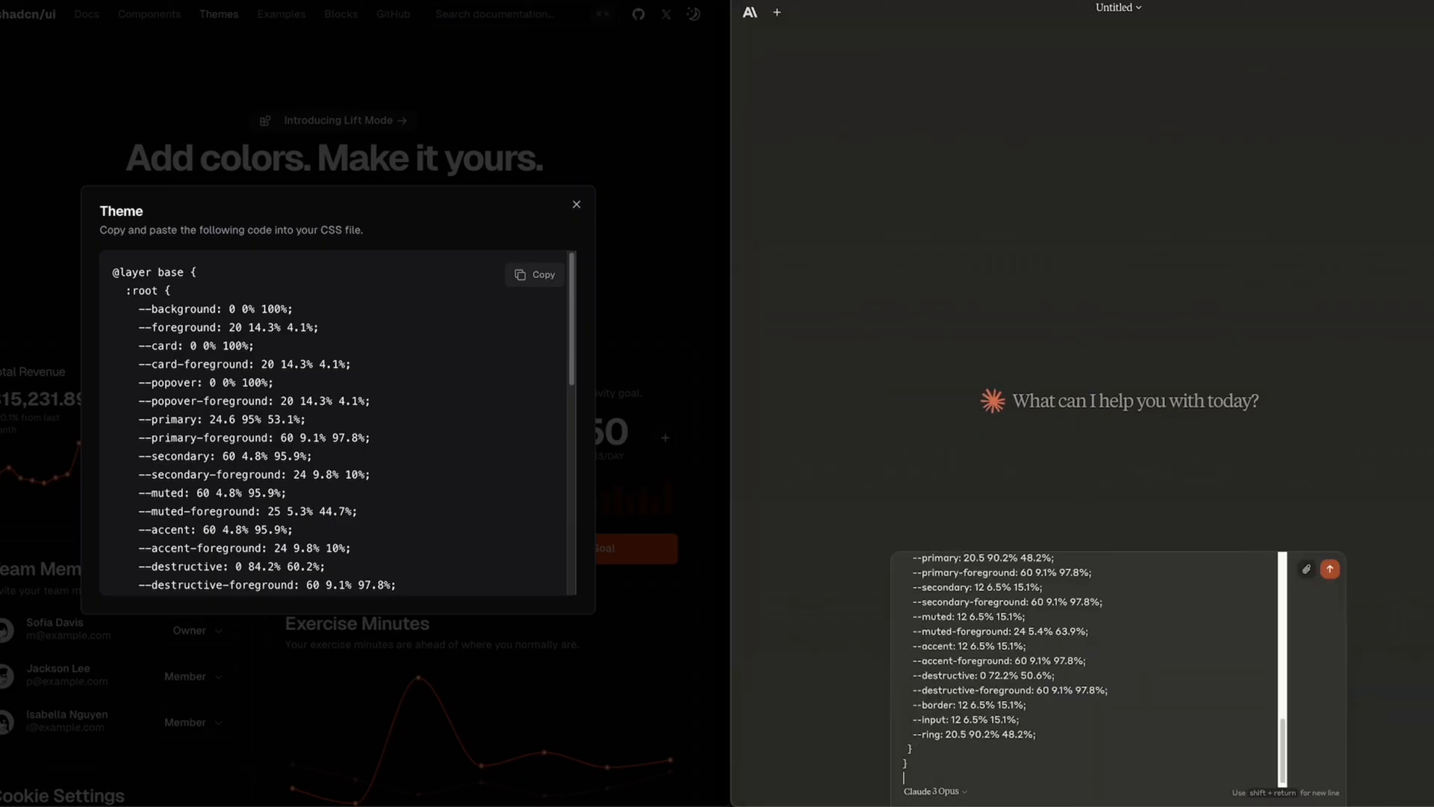
pyautogui.press('Return')
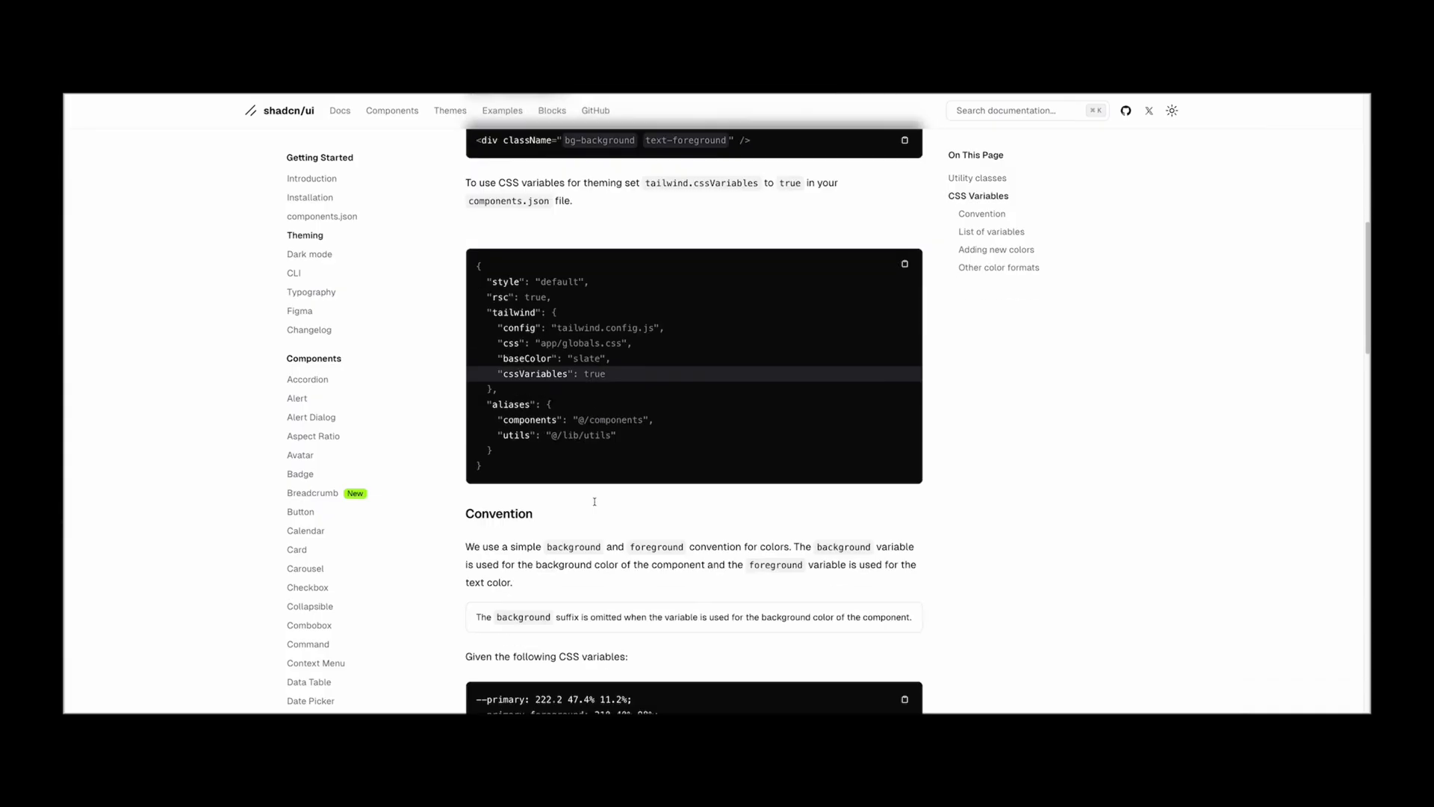
pyautogui.scroll(-3, 940, 526)
pyautogui.scroll(-1, 939, 526)
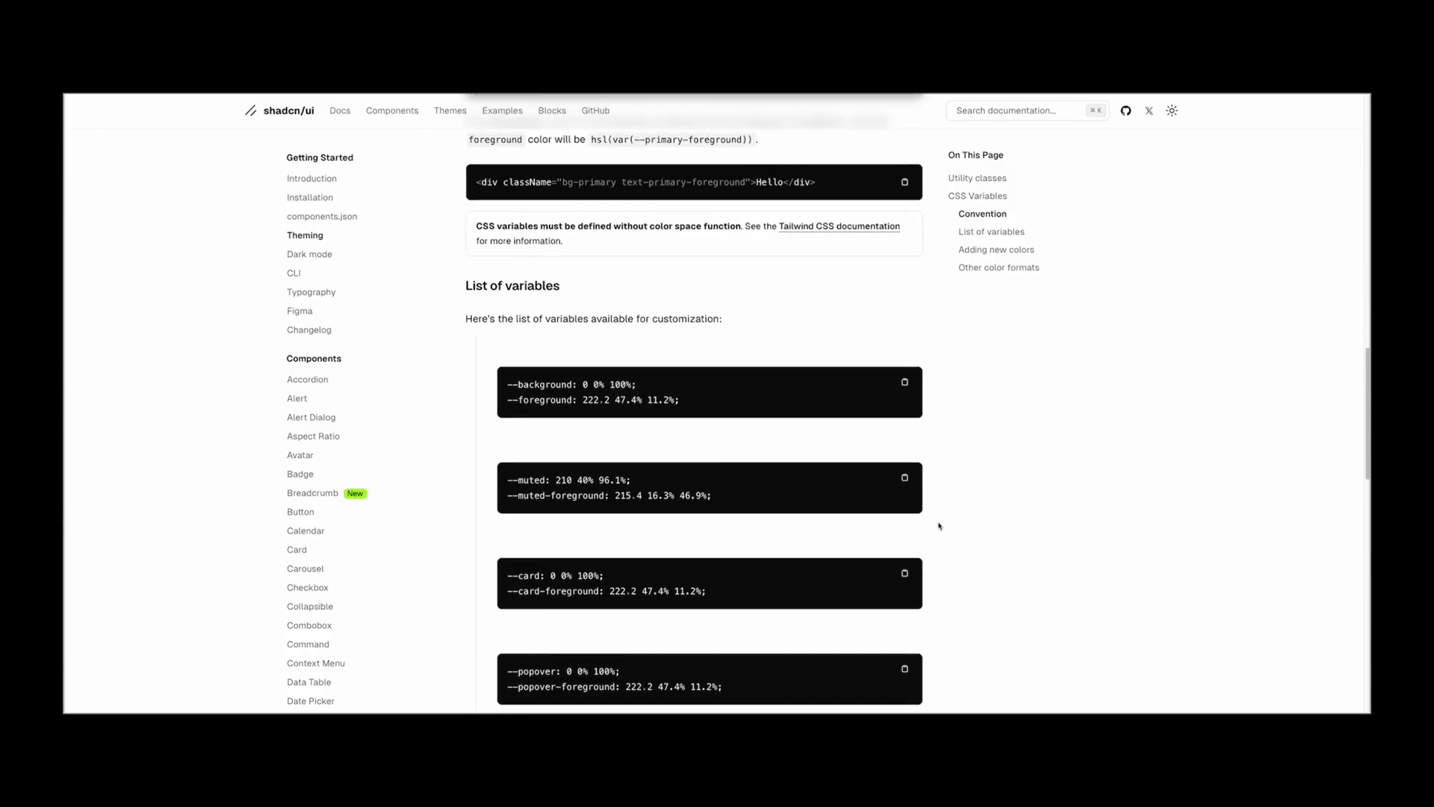
pyautogui.scroll(-1, 939, 526)
pyautogui.scroll(-2, 939, 525)
pyautogui.scroll(-2, 939, 526)
pyautogui.scroll(-2, 939, 526)
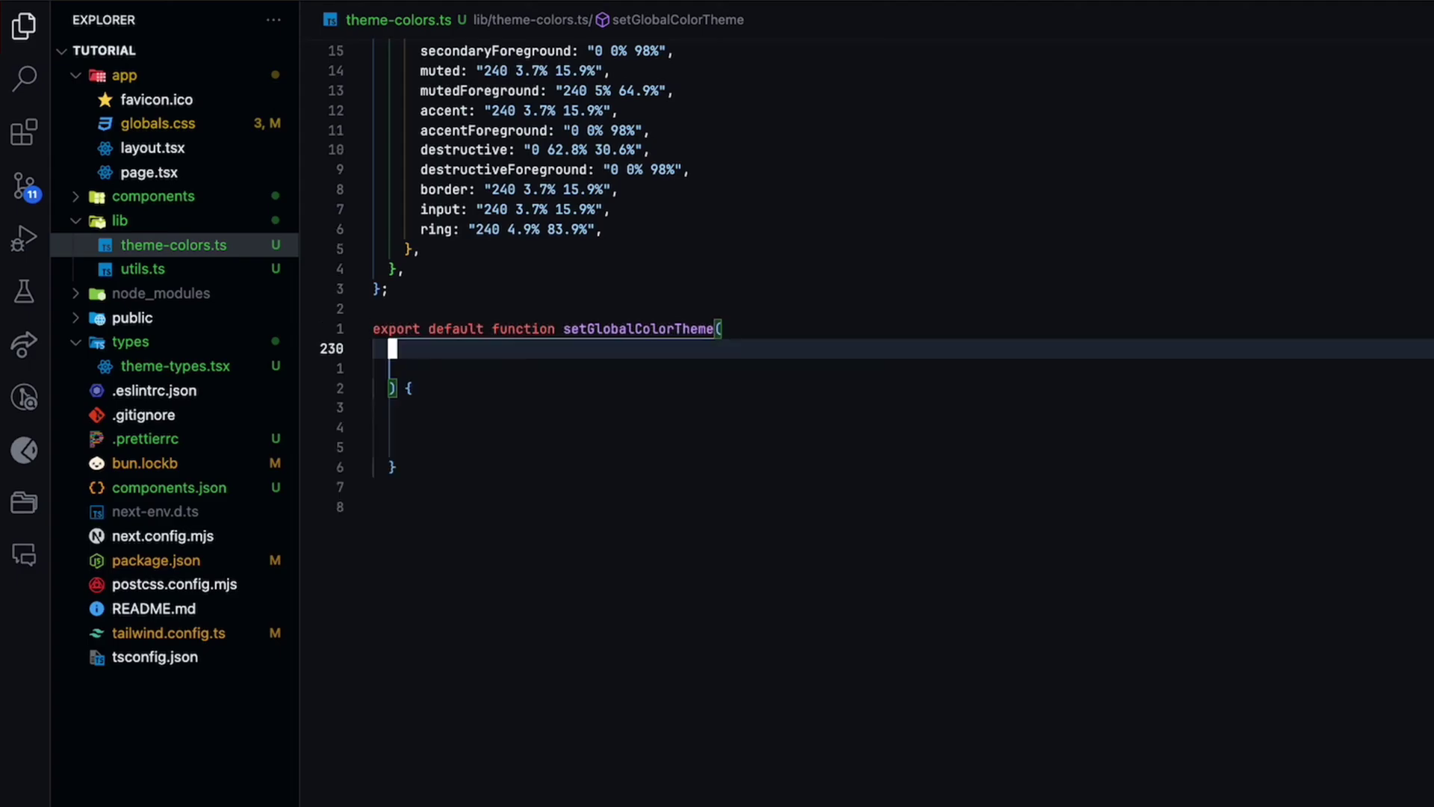
pyautogui.write('themeMode: "light" | "dark",')
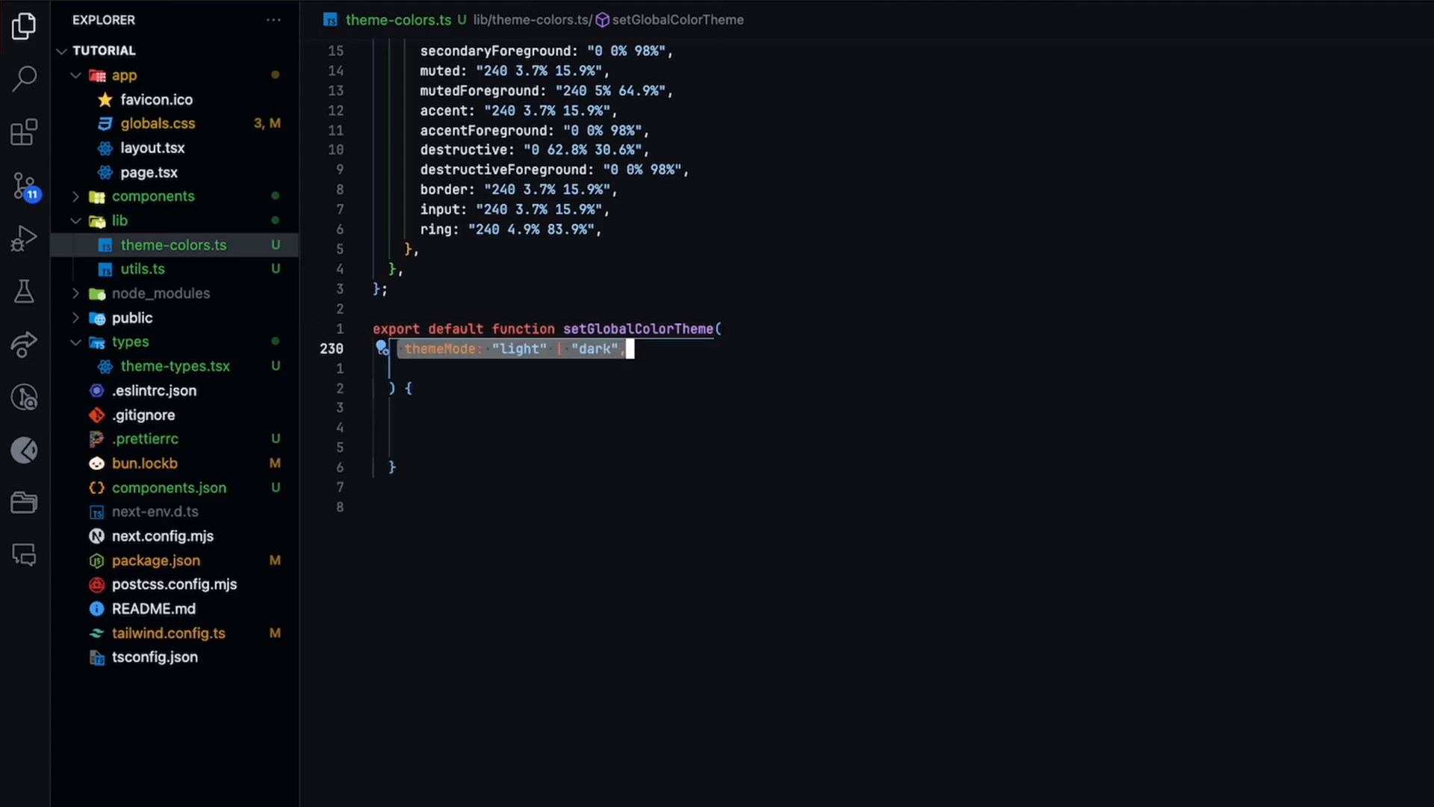
# Start a new line in setGlobalColorTheme for the color parameter
pyautogui.press('Return')
pyautogui.write('color: ThemeColors,const theme = themes[color][themeMode] as {')
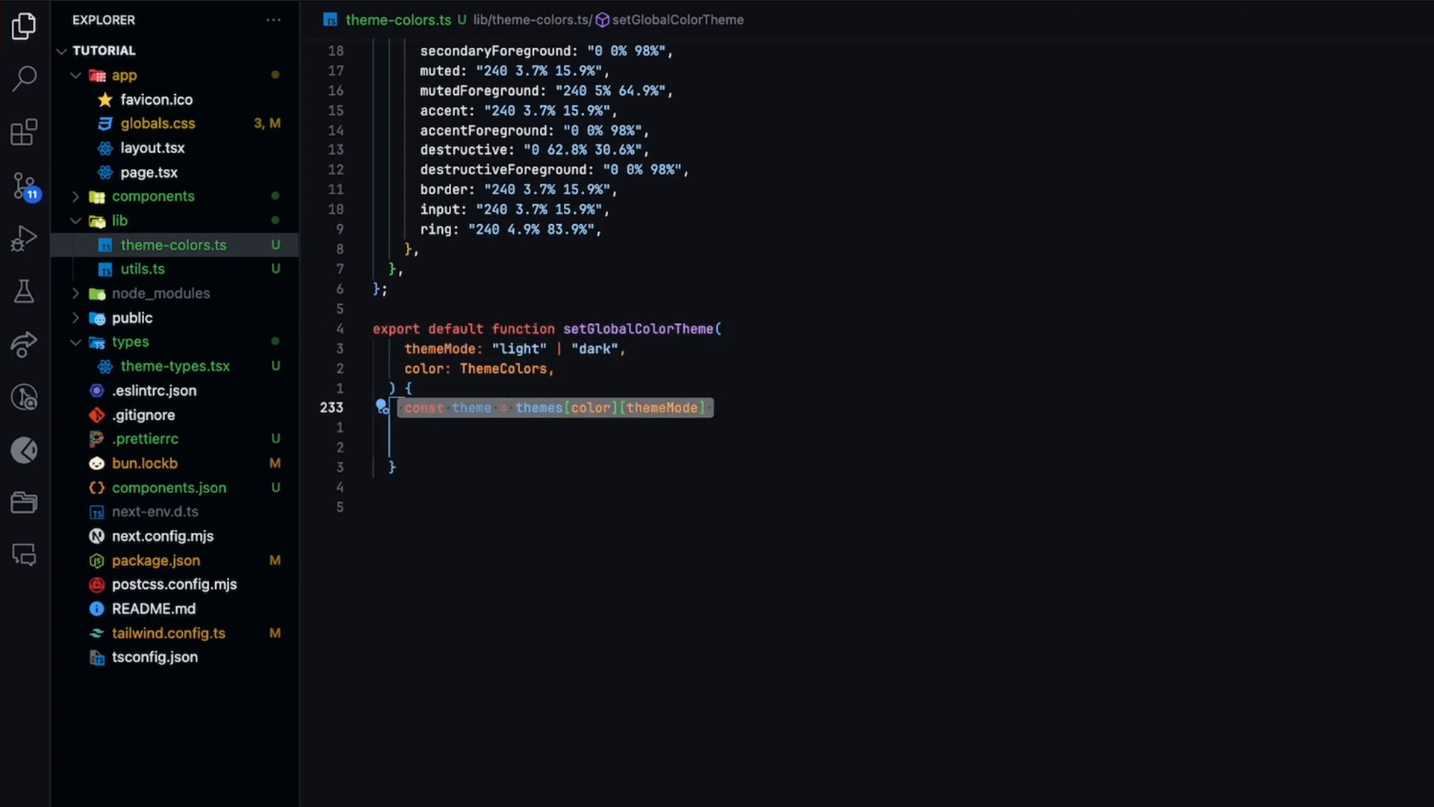
pyautogui.write('[key: string]: string; };for (const key in theme) { }')
pyautogui.write('document.documentElement.style.setProperty(`--${key}`, theme[key]);')
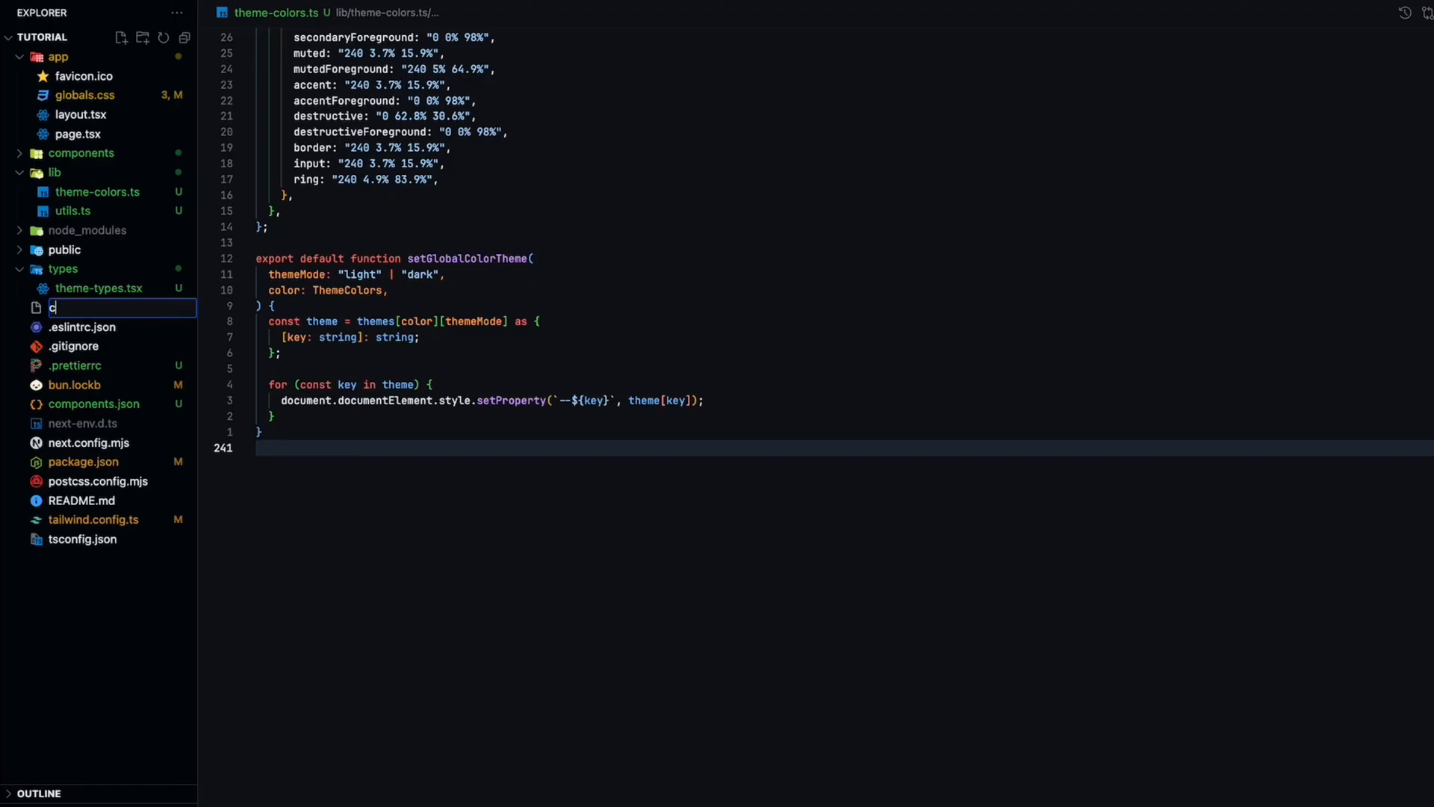
pyautogui.write('ontext/theme-data-pr')
pyautogui.write('ovider')
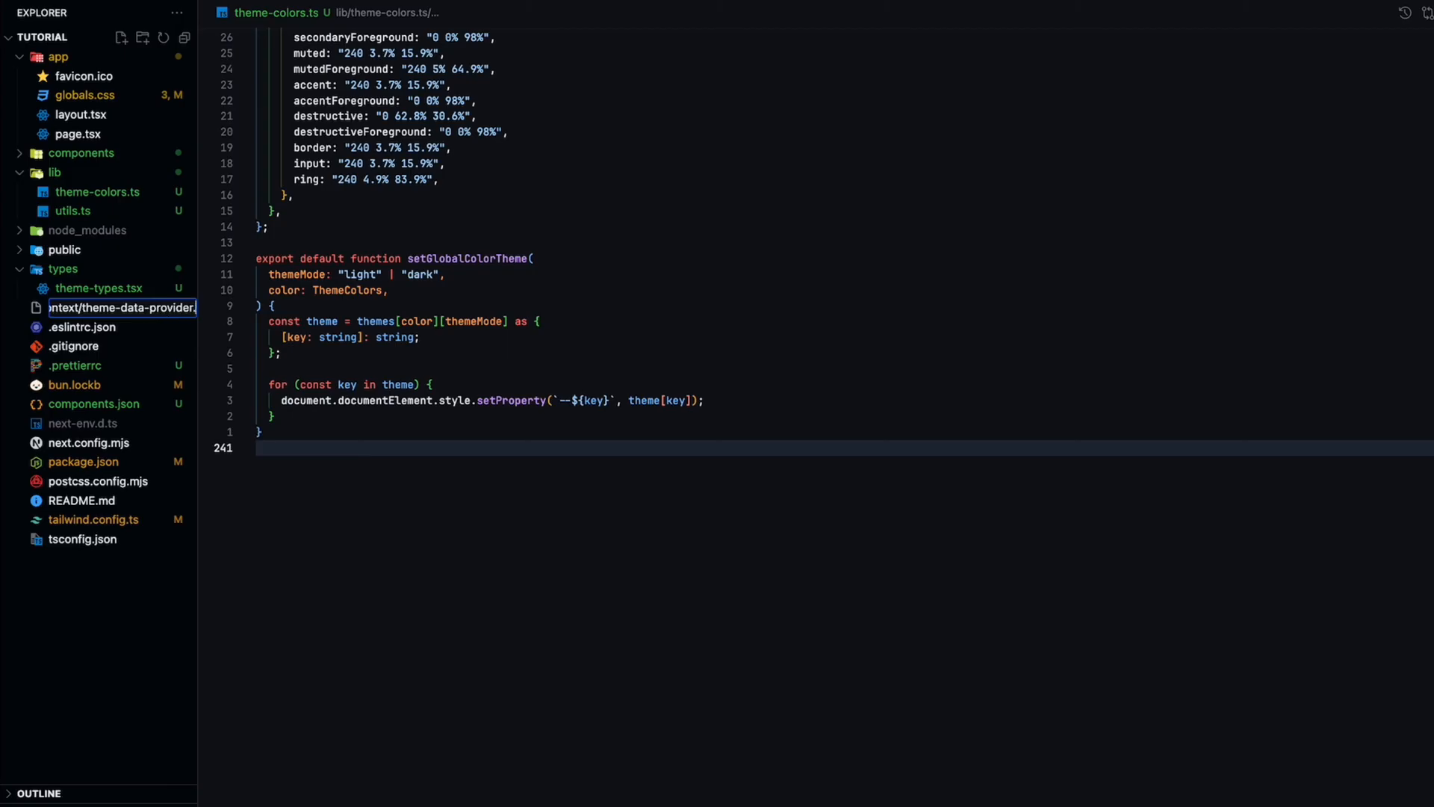
pyautogui.write('.tsx')
# Create context/theme-data-provider.tsx with ThemeDataProvider storing the chosen color and exporting useThemeContext
pyautogui.press('Return')
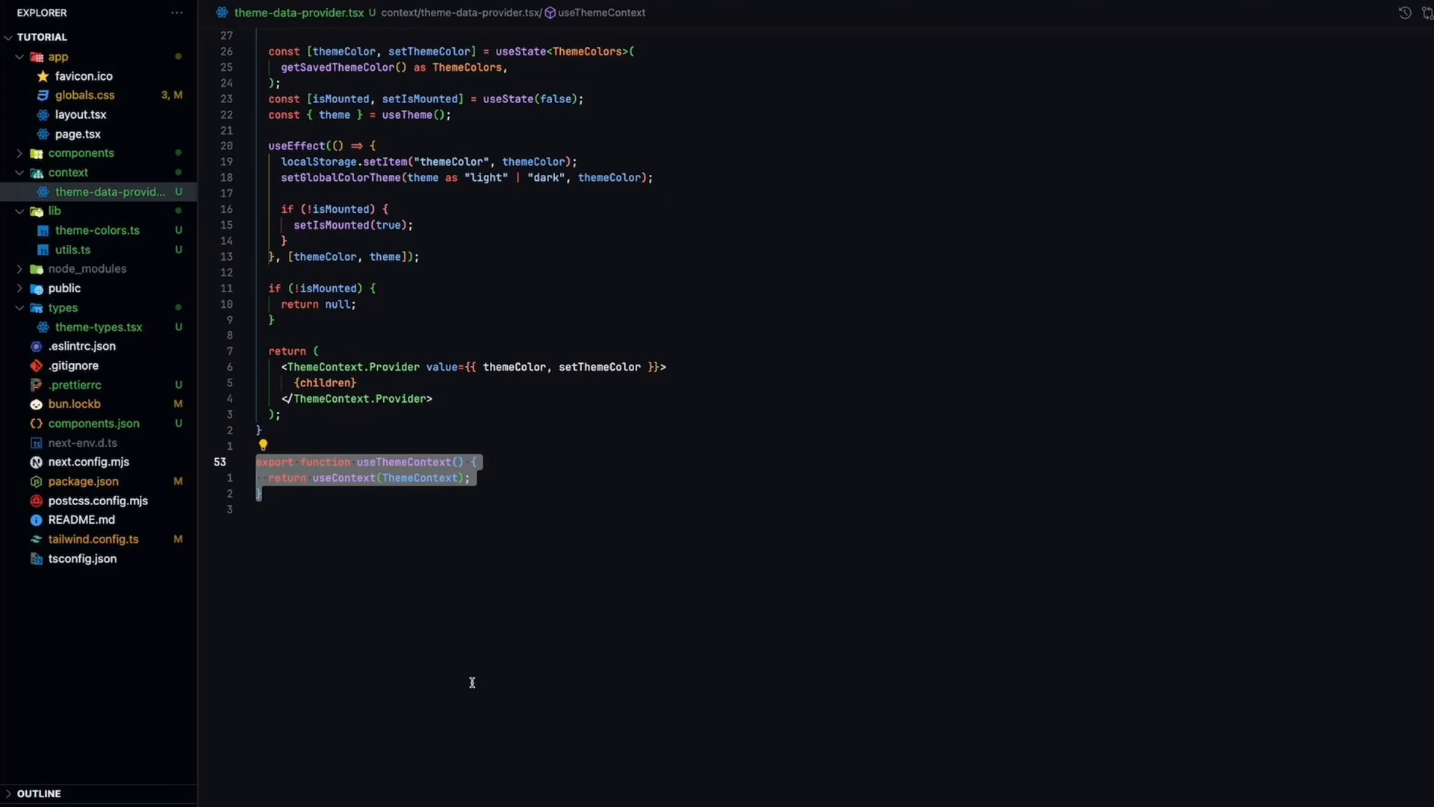
pyautogui.click(472, 682)
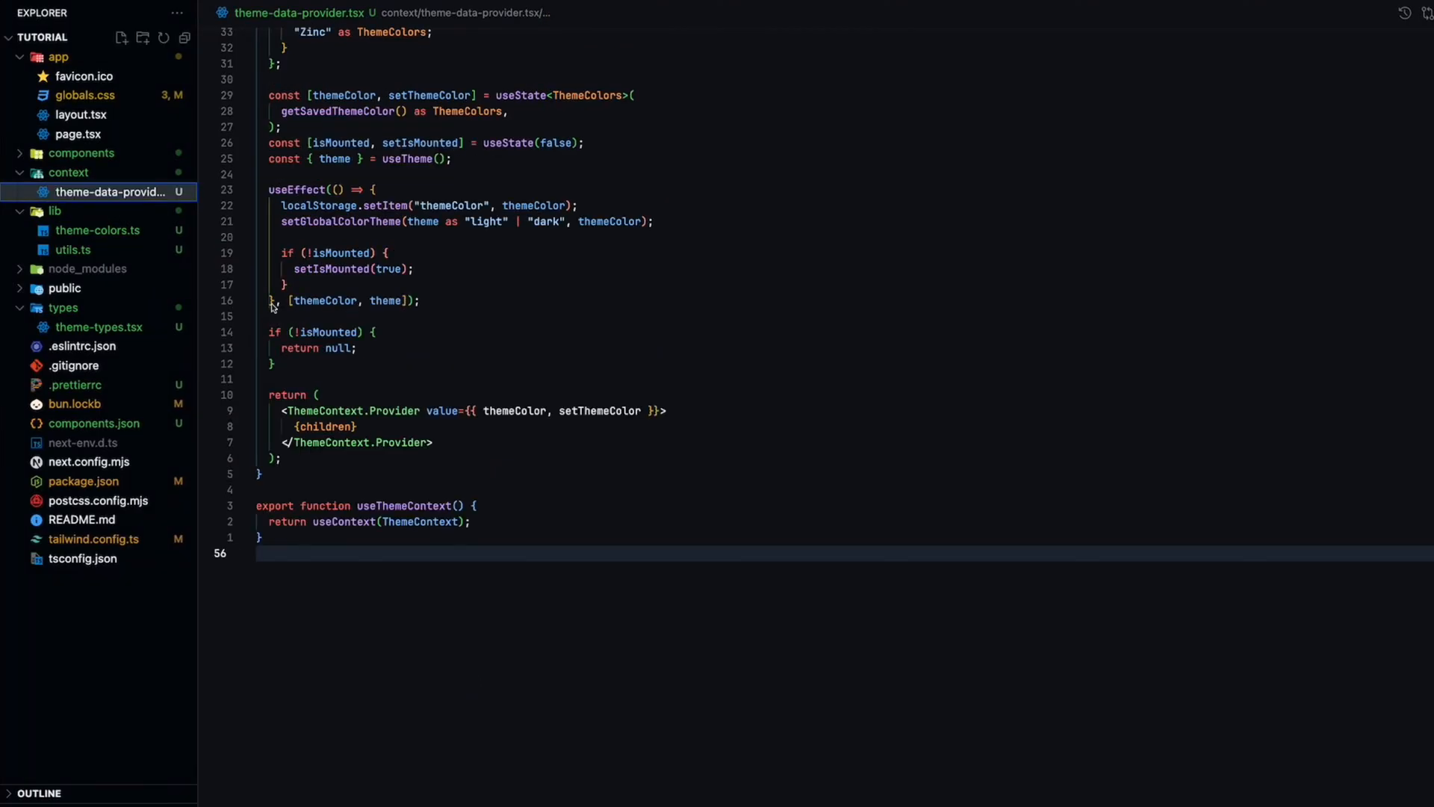
# Wrap RootLayout children in NextThemesProvider and ThemeDataProvider in app/layout.tsx
pyautogui.click(80, 115)
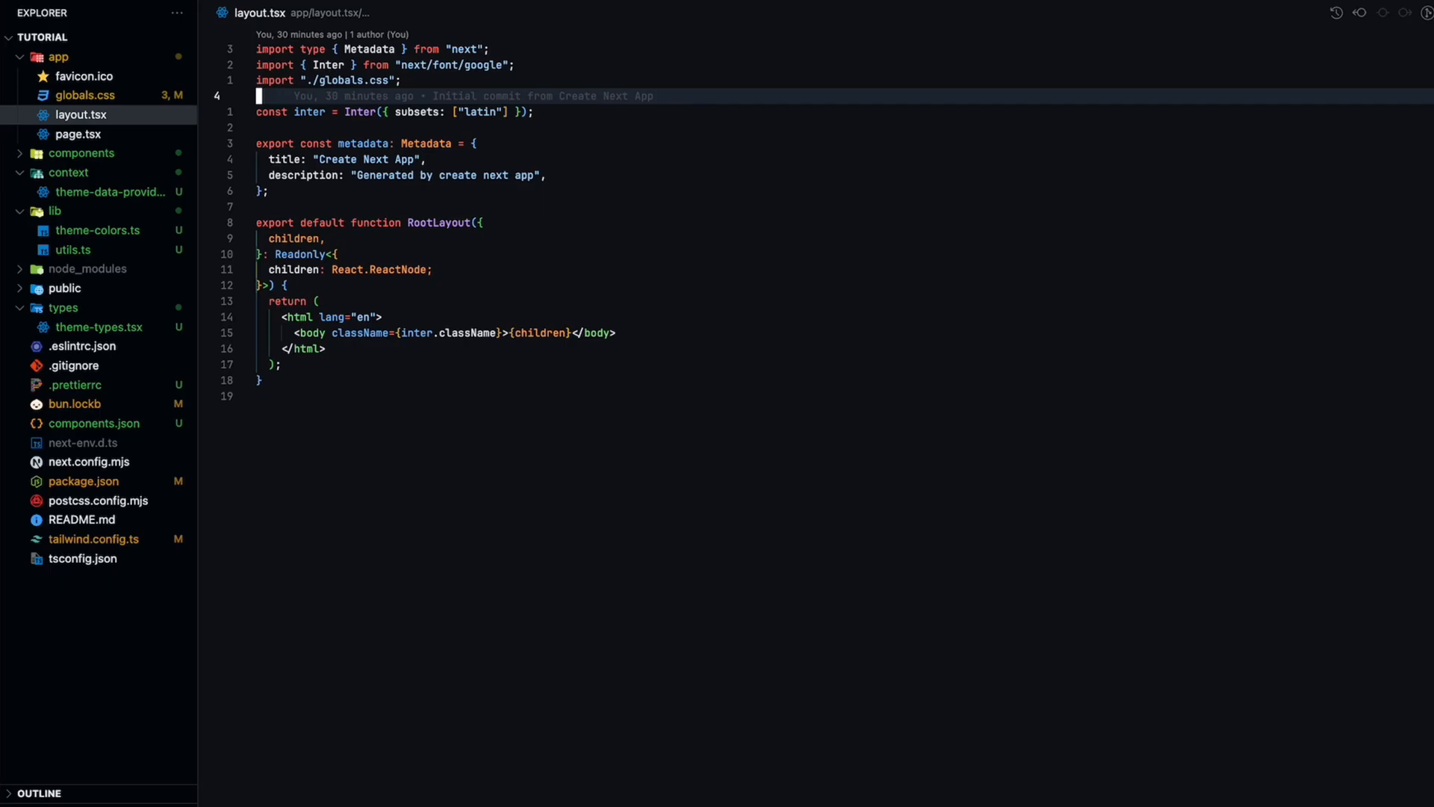
pyautogui.press('Return')
pyautogui.press('Return')
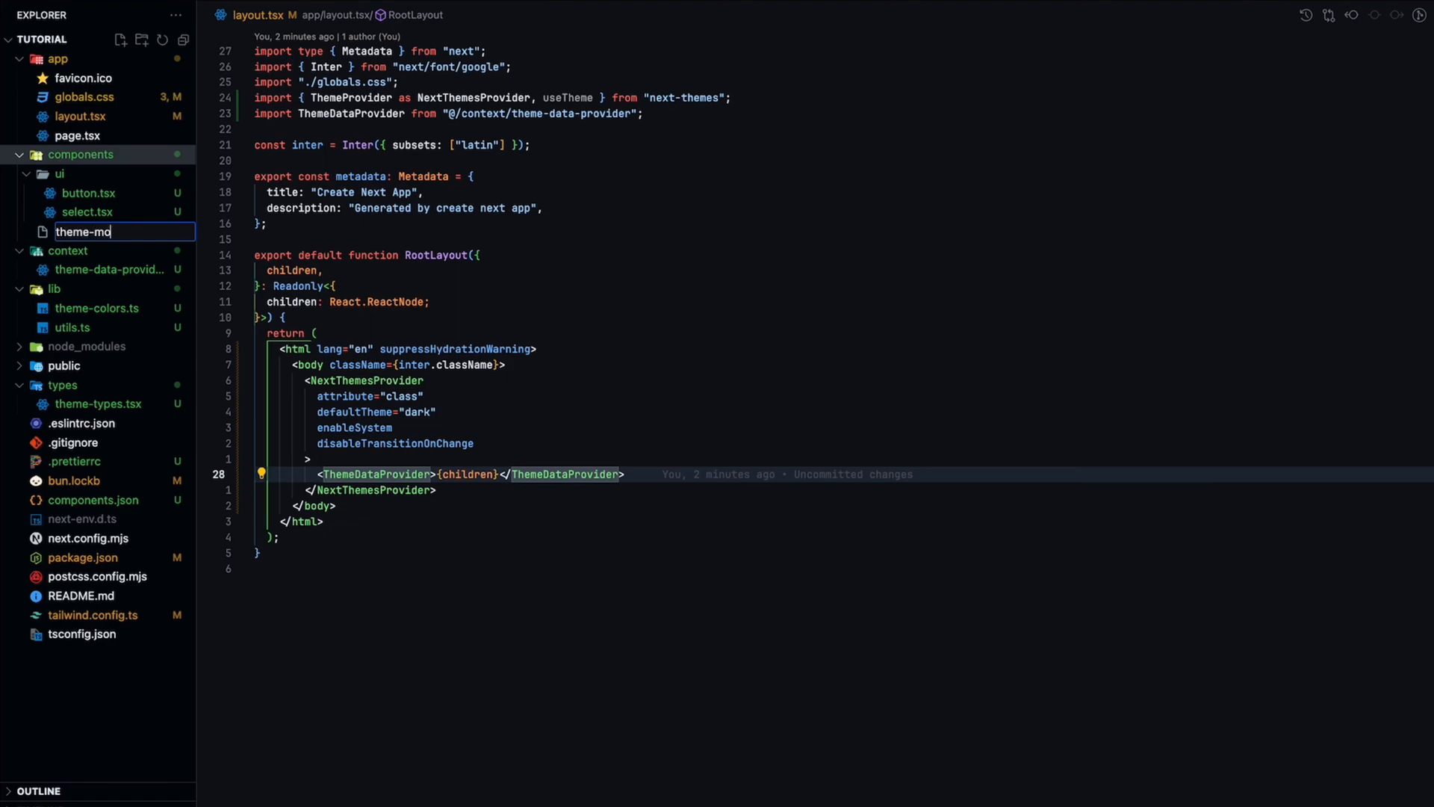
pyautogui.write('.tsx')
# Create components/theme-mode-toggle.tsx with imports, the ThemeModeToggle declaration, useTheme hook and return block
pyautogui.press('Return')
pyautogui.write('"use client";')
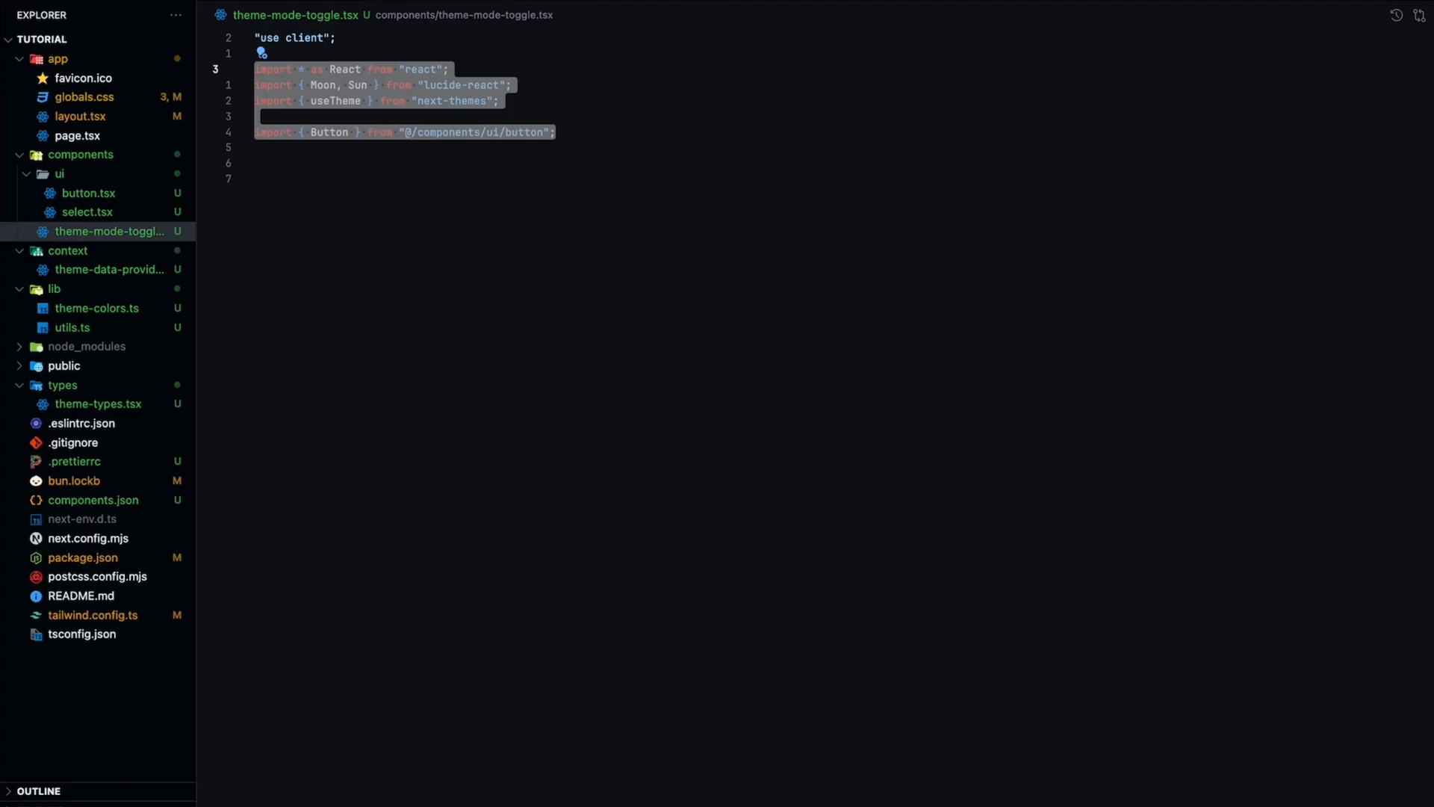
pyautogui.write('export function ThemeModeToggle() {}')
pyautogui.press('Return')
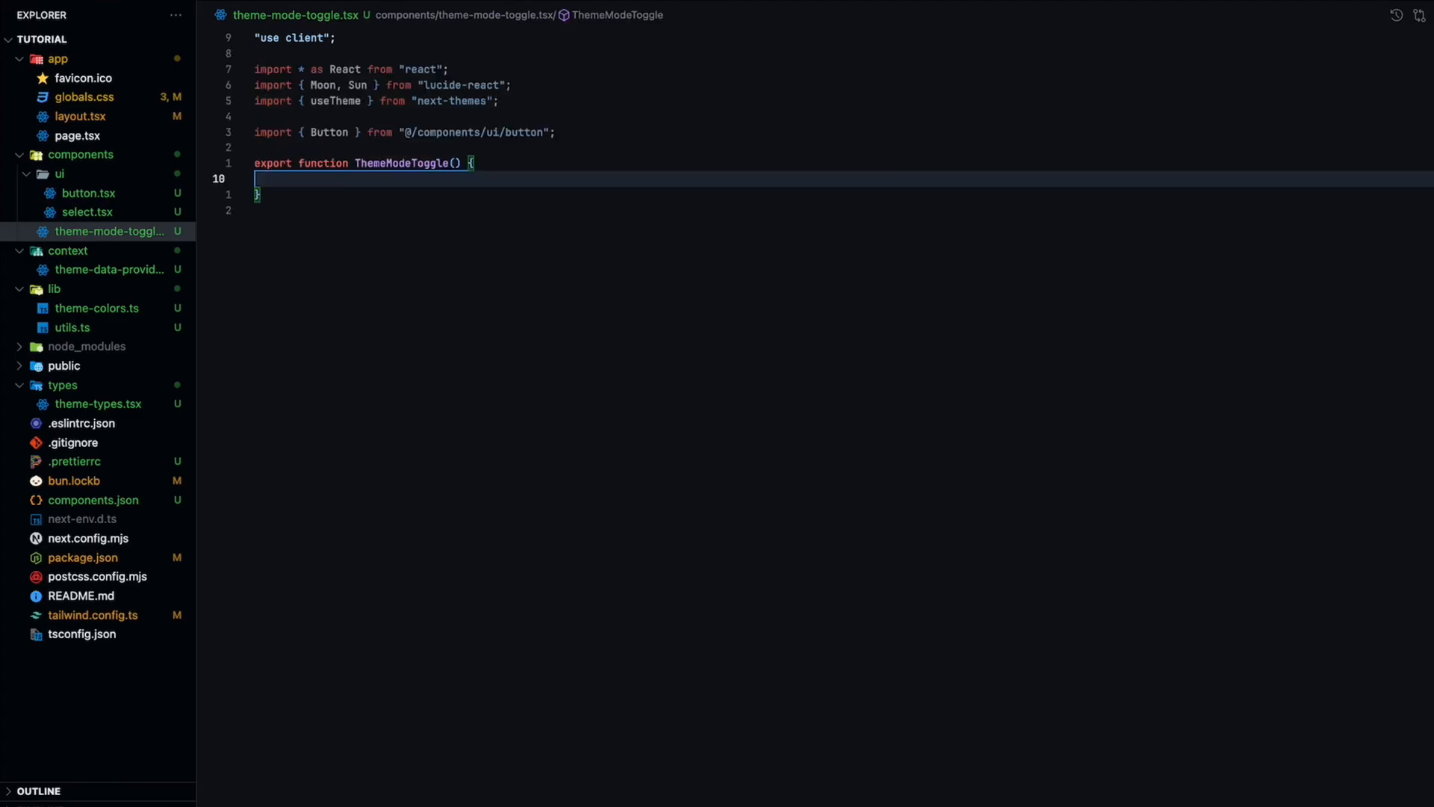
pyautogui.write('const { setTheme, theme } = useTheme();')
pyautogui.press('Return')
pyautogui.press('Return')
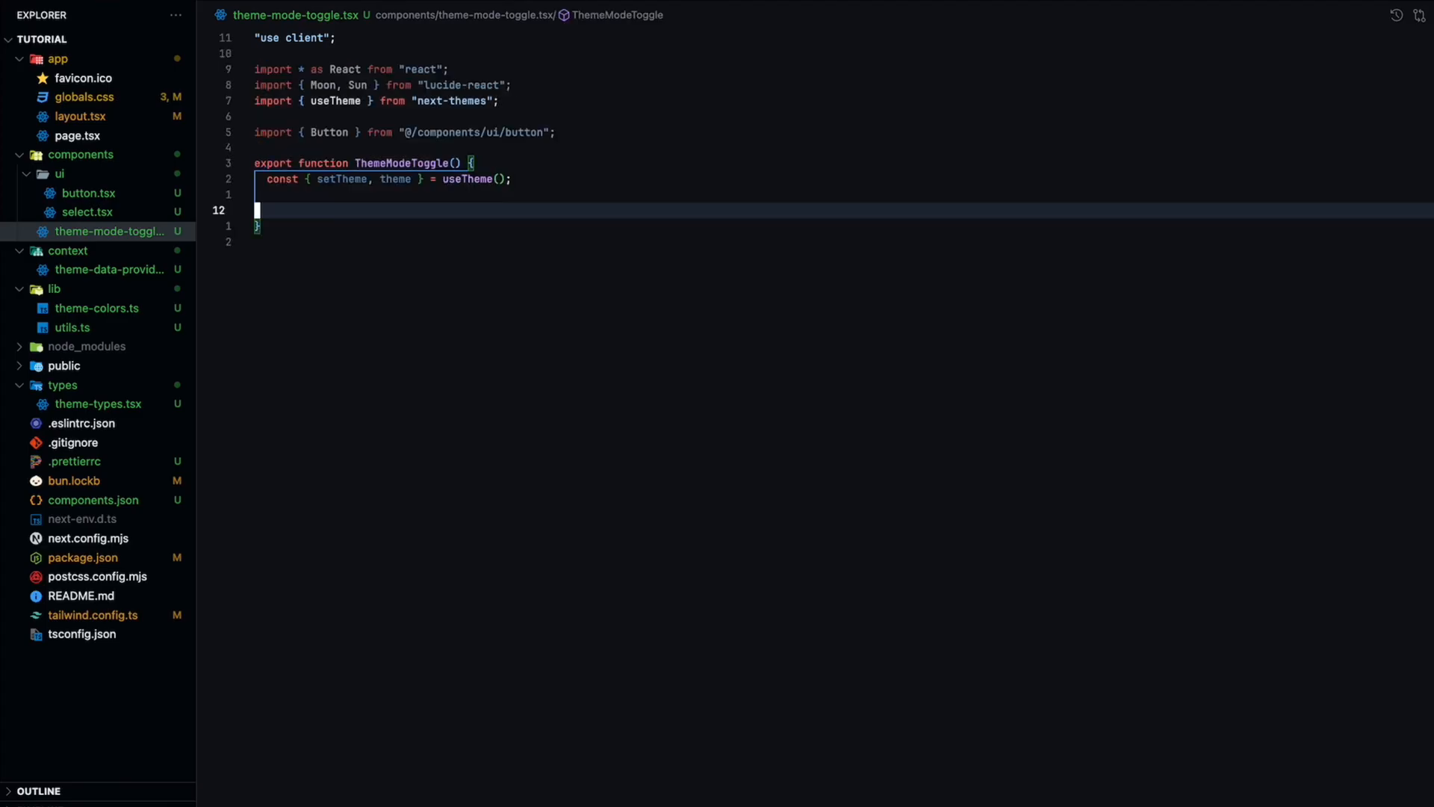
pyautogui.write('return (      );')
# Fill the return with an outline icon Button holding Sun and Moon icons and a screen-reader label
pyautogui.press('Down')
pyautogui.write('<Button       variant="outline"       size="icon"       onClick={() => setTheme(theme === "light" ? "dark" : "light")}     ></Button>')
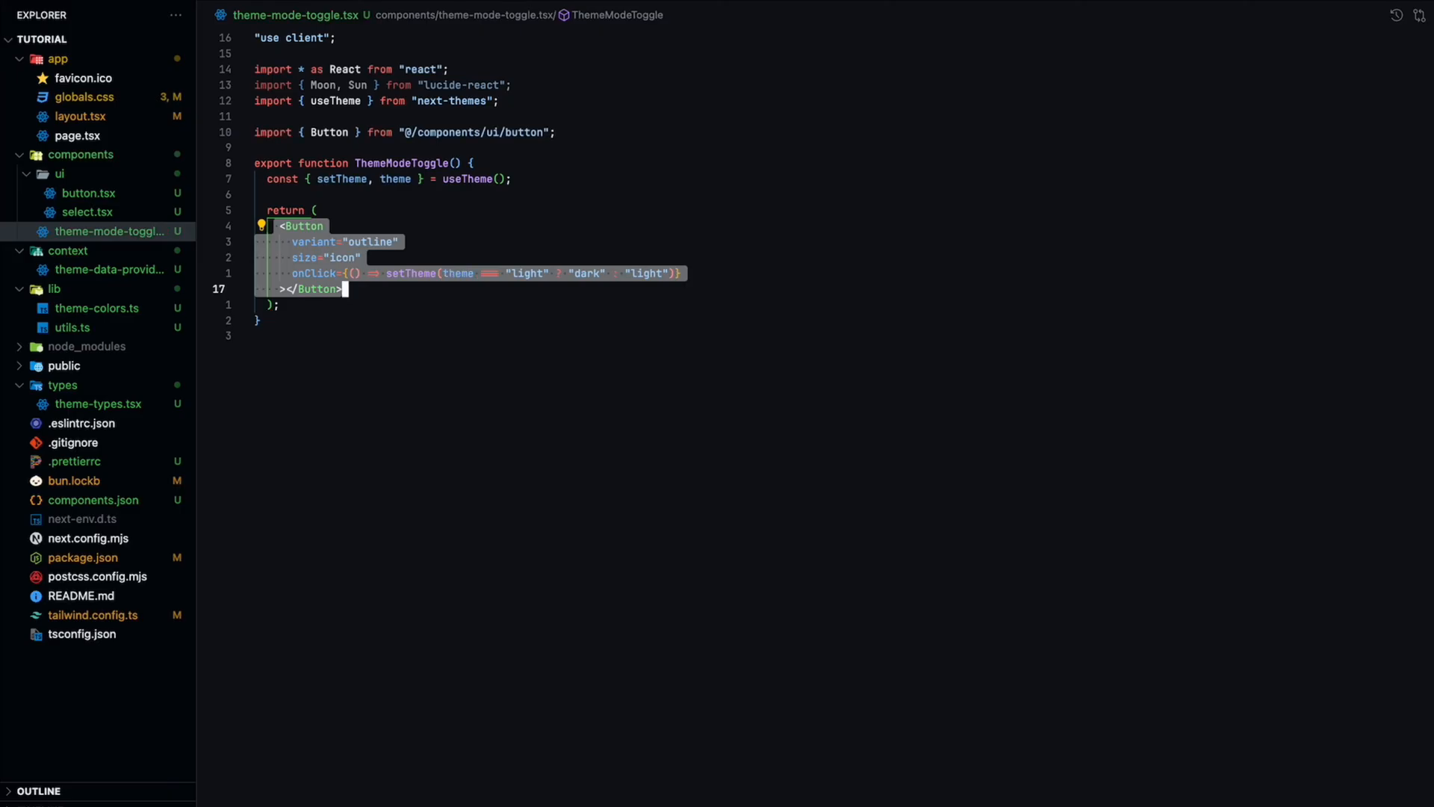
pyautogui.press('Left')
pyautogui.press('Left')
pyautogui.press('Left')
pyautogui.press('Return')
pyautogui.write('<Sun         className="h-[1.2rem] w-[1.2rem] rotate-0 scale-100 transition-all dark:-rotate-90           dark:scale-0"       />')
pyautogui.hotkey('ctrl', 's')
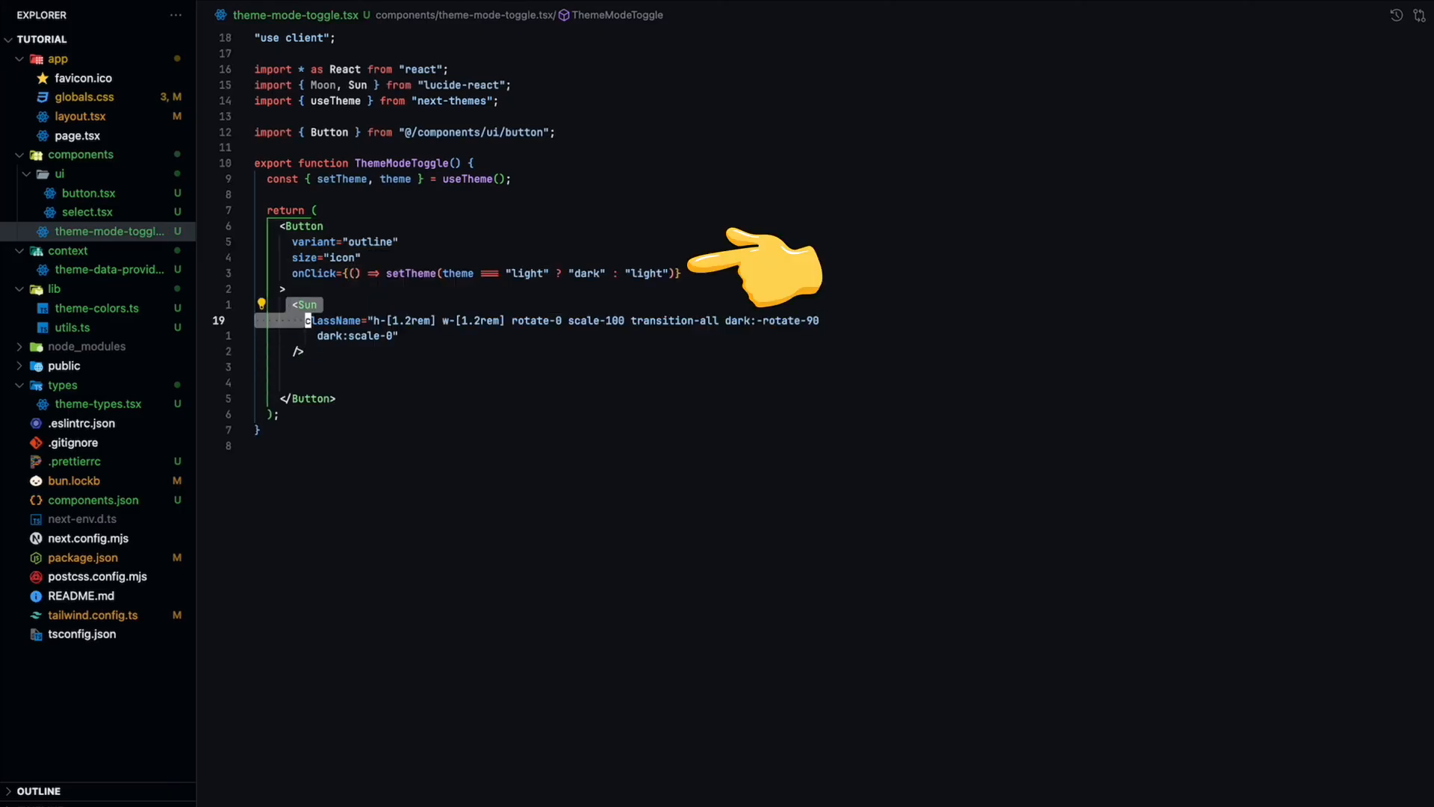
pyautogui.write('<Moon         className="absolute h-[1.2rem] w-[1.2rem] rotate-90 scale-0 transition-all dark:rotate-0           dark:scale-100"       />')
# Save the mode toggle and create components/theme-color-toggle.tsx
pyautogui.hotkey('ctrl', 's')
pyautogui.write('<span className="sr-only">Toggle theme</span>')
pyautogui.click(121, 38)
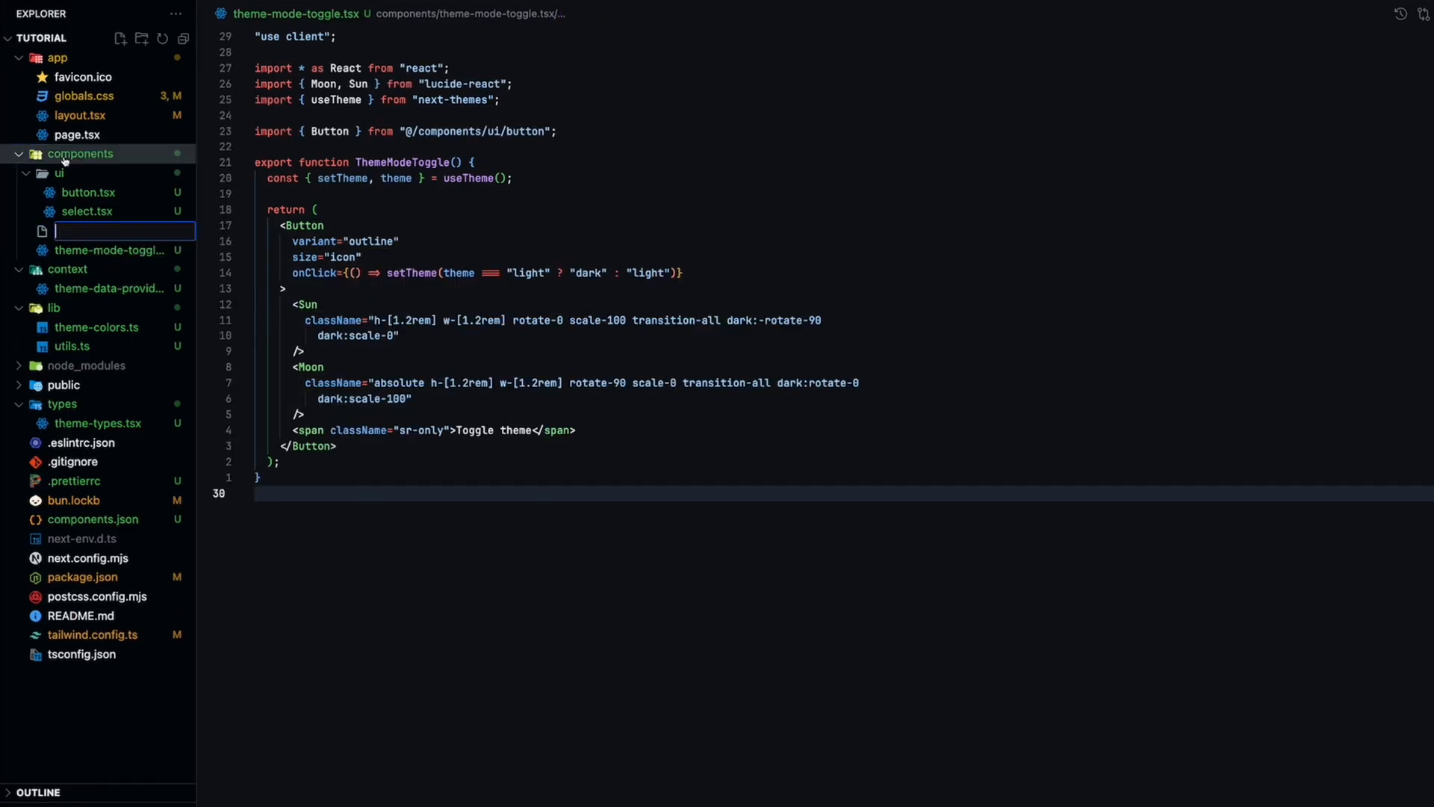
pyautogui.write('theme-color-to')
pyautogui.write('ggle.tsx')
pyautogui.press('Return')
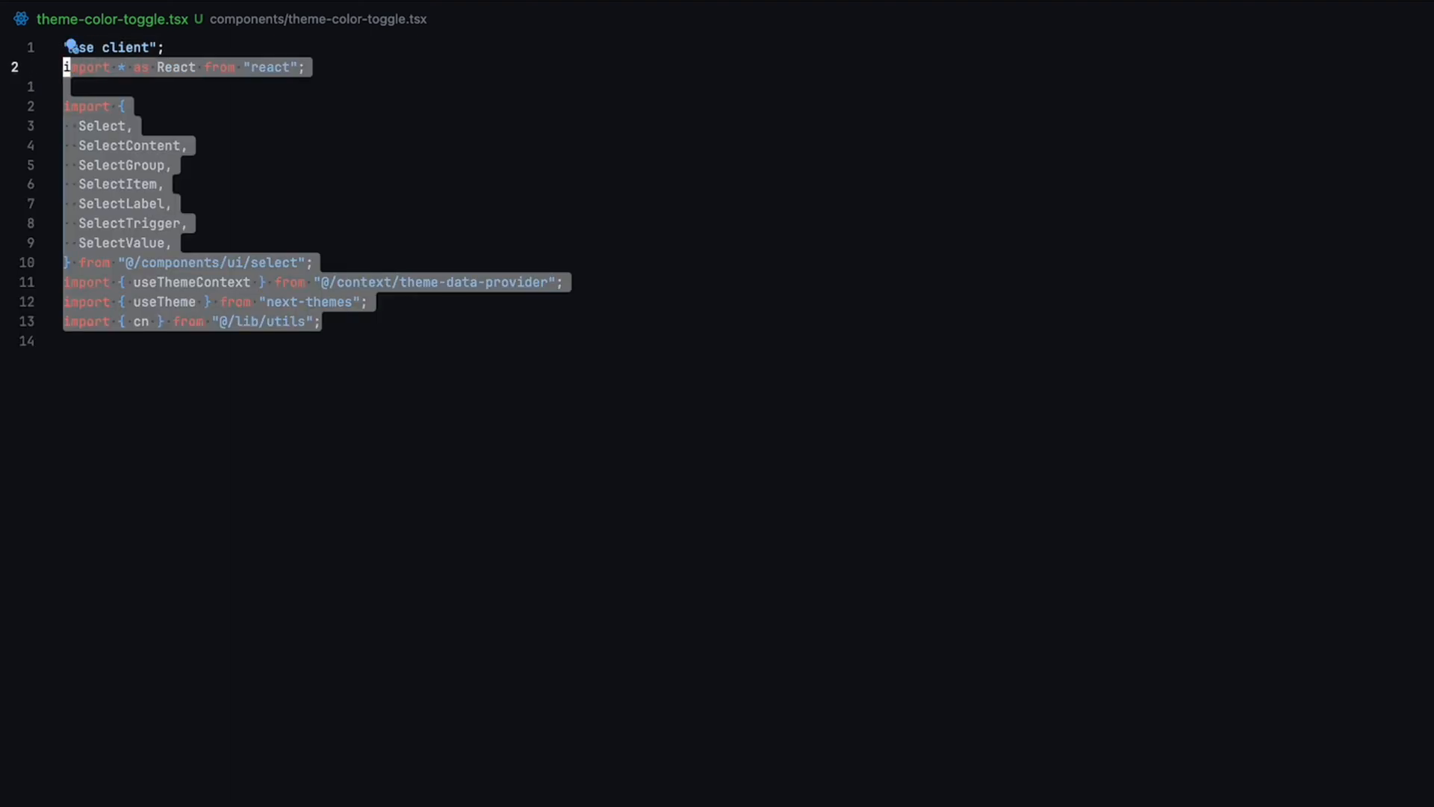
# Add the Select imports, availableThemeColors array and createSelectItems for the ThemeColorToggle select
pyautogui.press('G')
pyautogui.press('o')
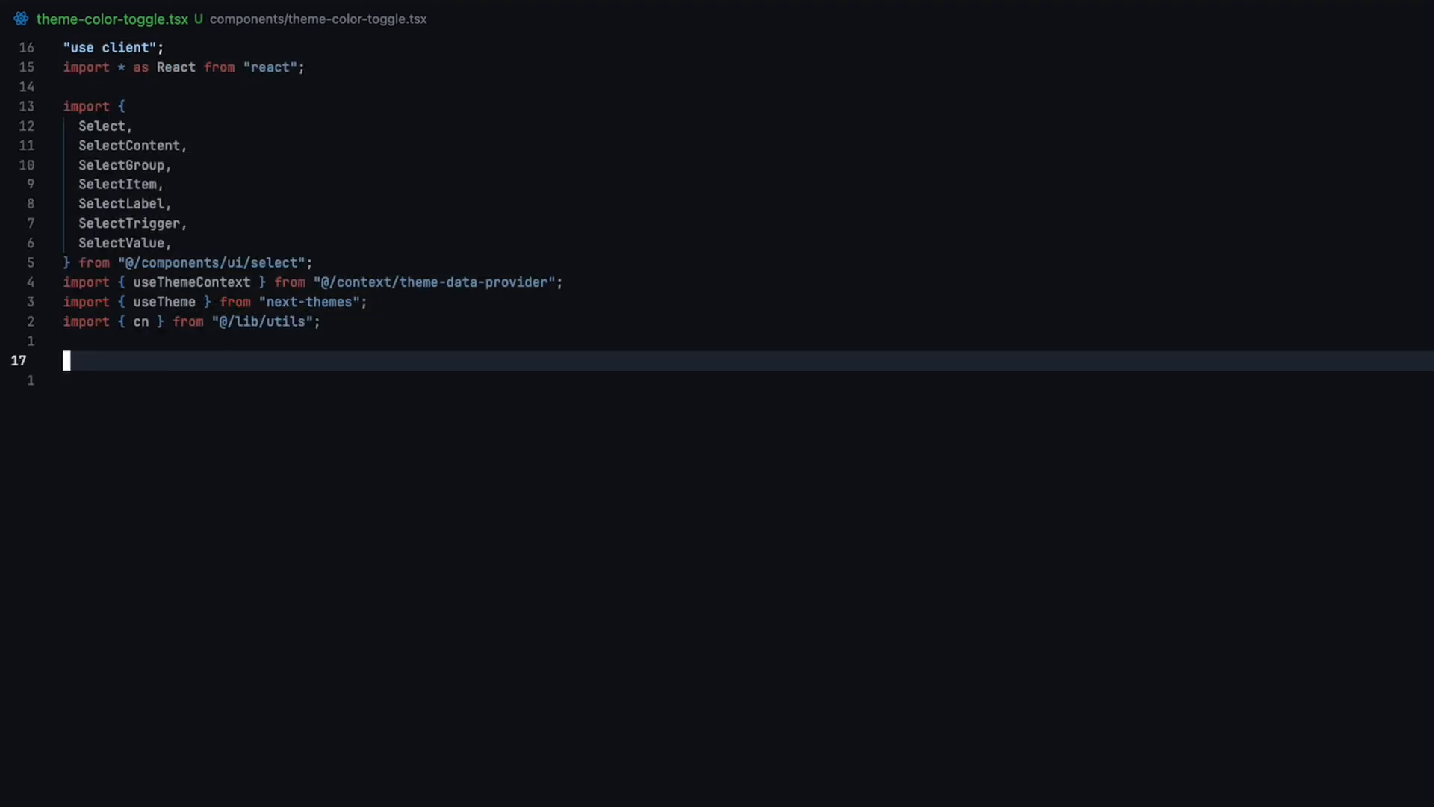
pyautogui.write('const availableThemeColors = [   { name: "Zinc", light: "bg-zinc-900", dark: "bg-zinc-700" },   { name: "Rose", light: "bg-rose-600", dark: "bg-rose-700" },   { name: "Blue", light: "bg-blue-600", dark: "bg-blue-700" },   { name: "Green", light: "bg-green-600", dark: "bg-green-500" },   { name: "Orange", light: "bg-orange-500", dark: "bg-orange-700" }, ];')
pyautogui.press('G')
pyautogui.press('o')
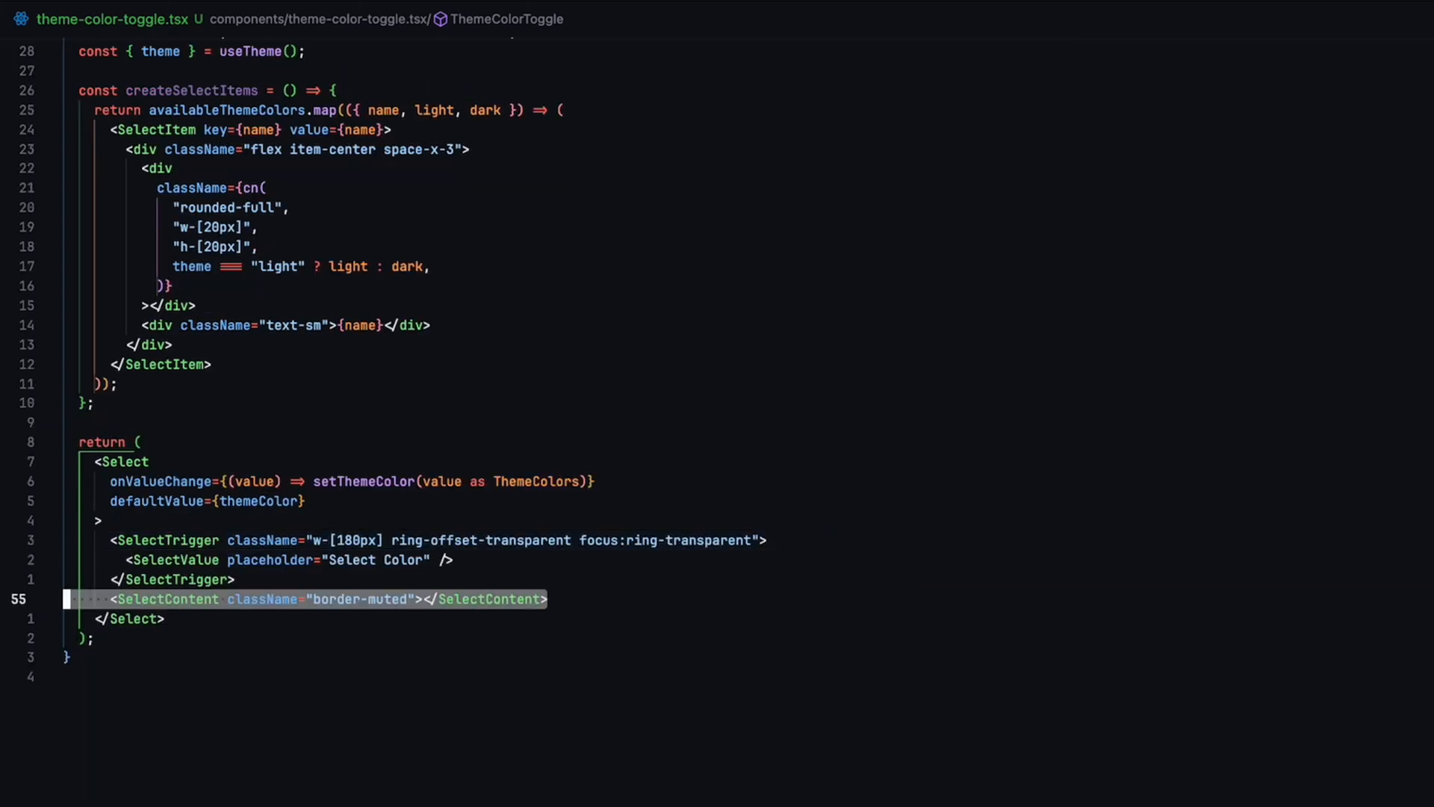
pyautogui.press('Return')
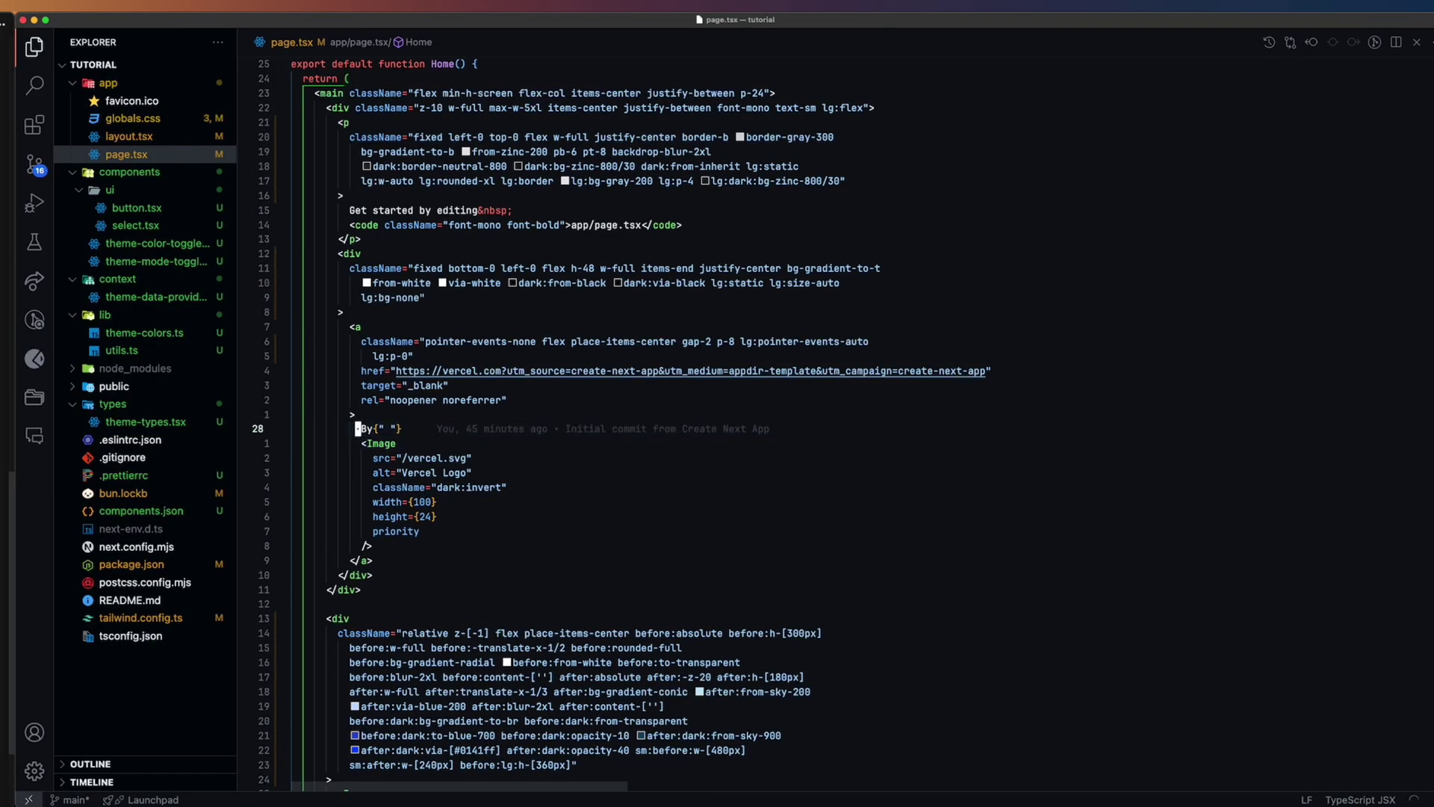
# Remove the Vercel logo link block from page.tsx
pyautogui.moveTo(372, 560); pyautogui.dragTo(345, 327)
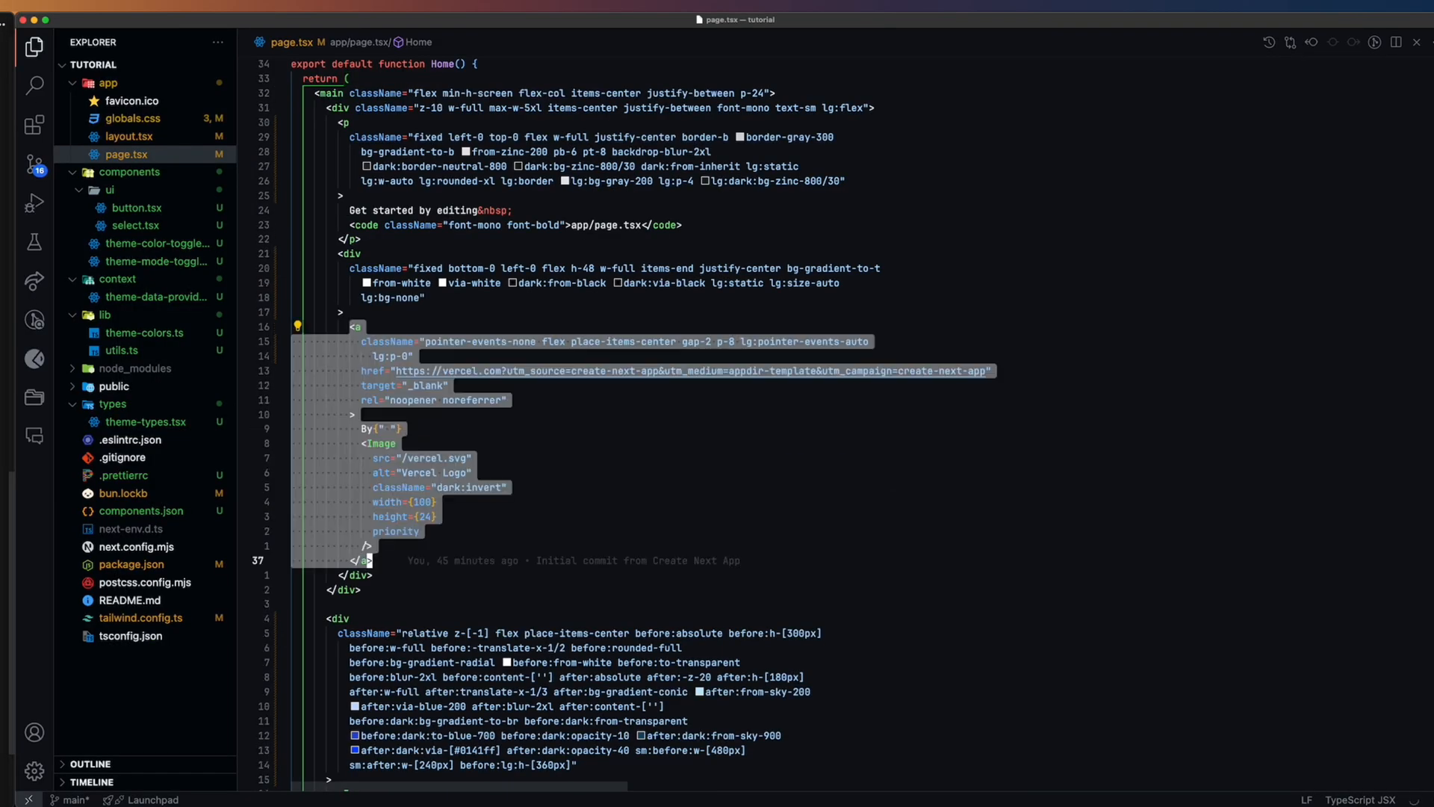
pyautogui.press('BackSpace')
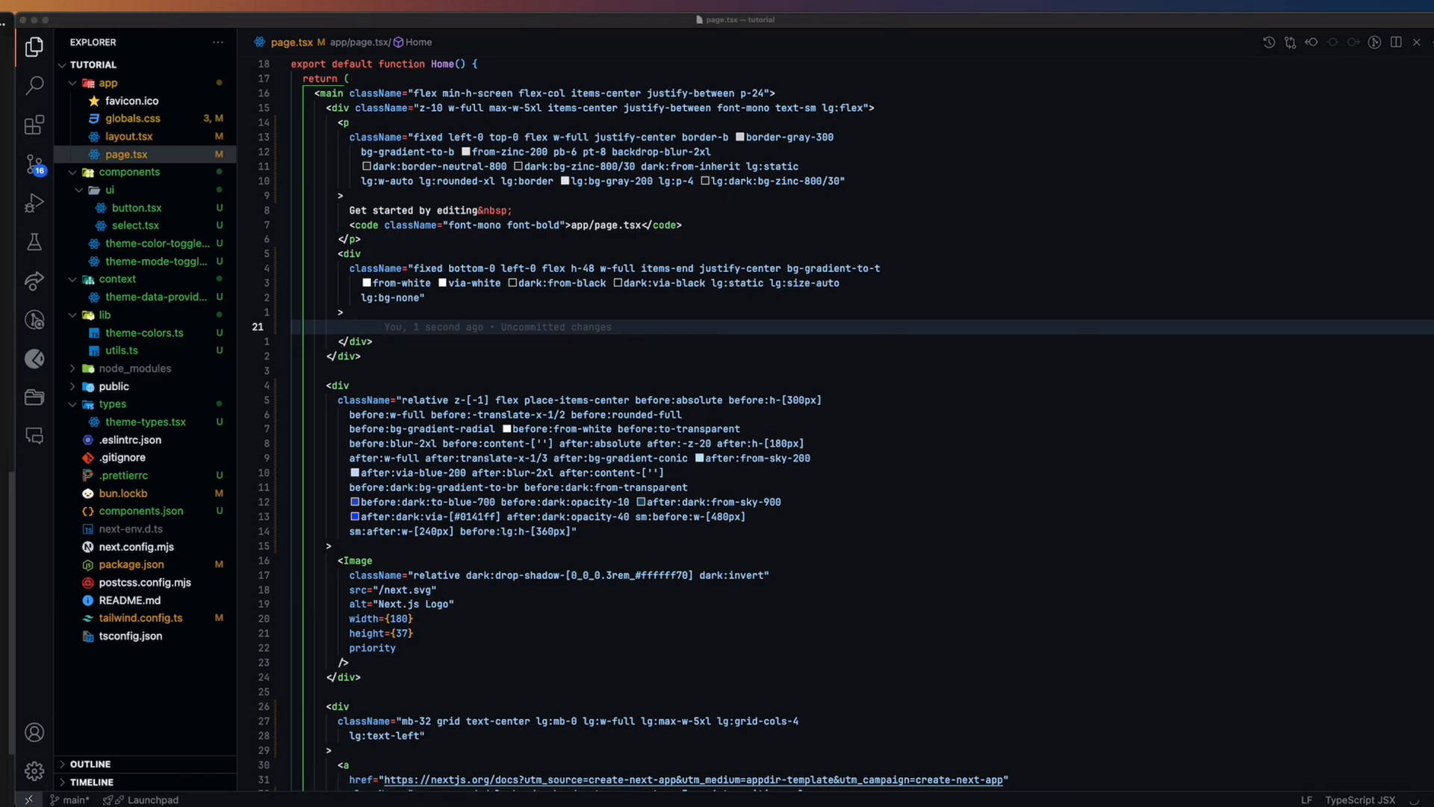
# Run bun run dev from the terminal and try the light/dark toggle on localhost:3000
pyautogui.hotkey('ctrl', '`')
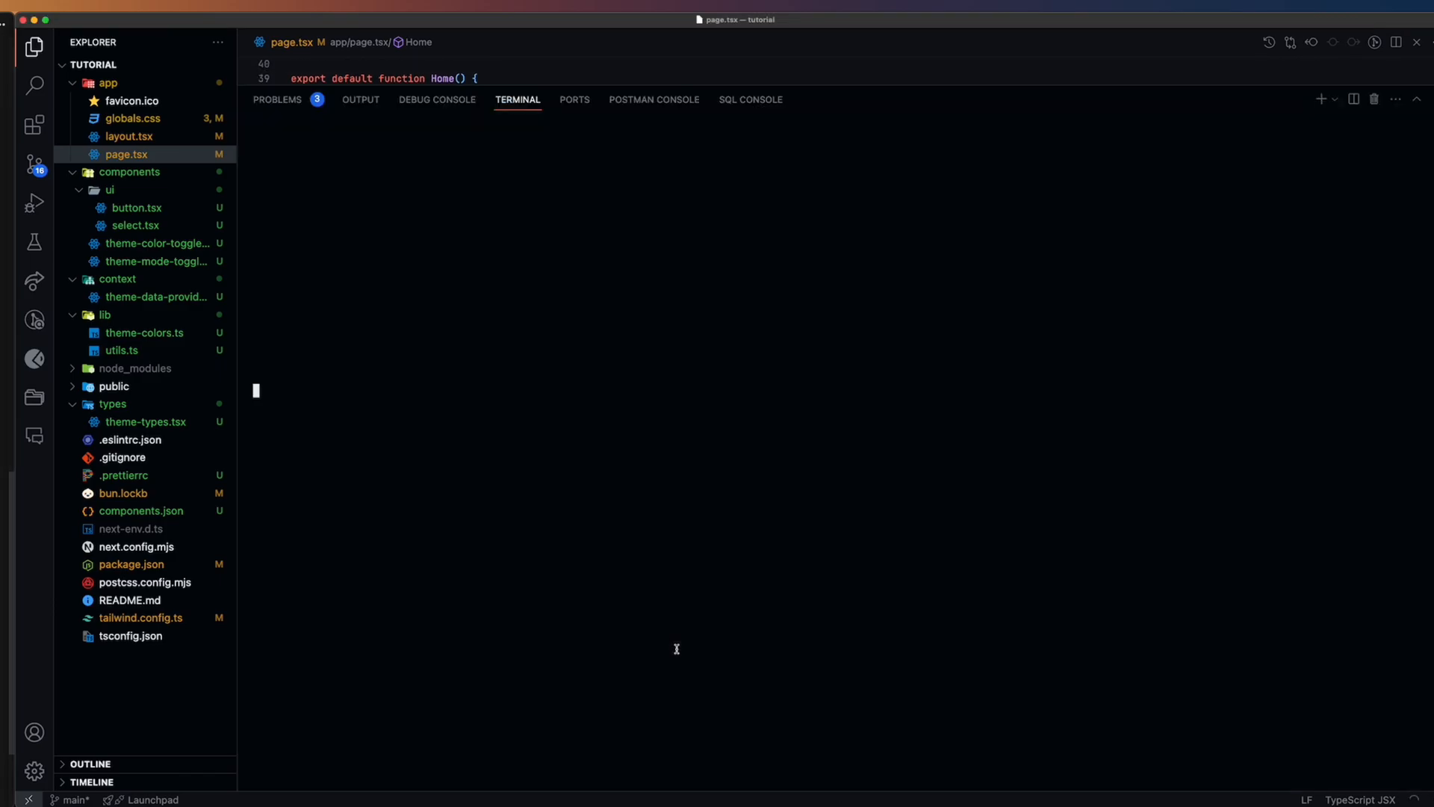
pyautogui.write('bun run dev')
pyautogui.press('Return')
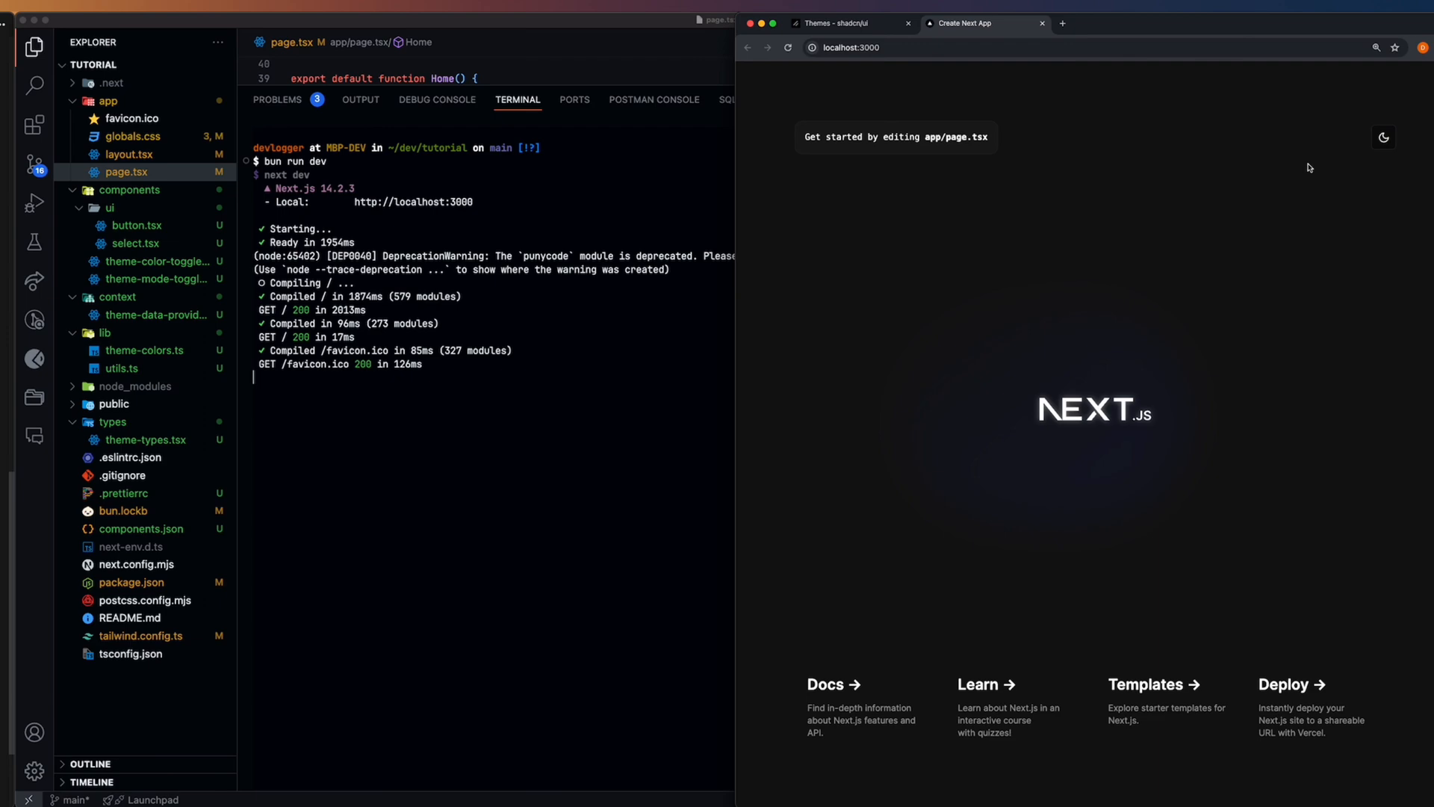
pyautogui.click(1385, 137)
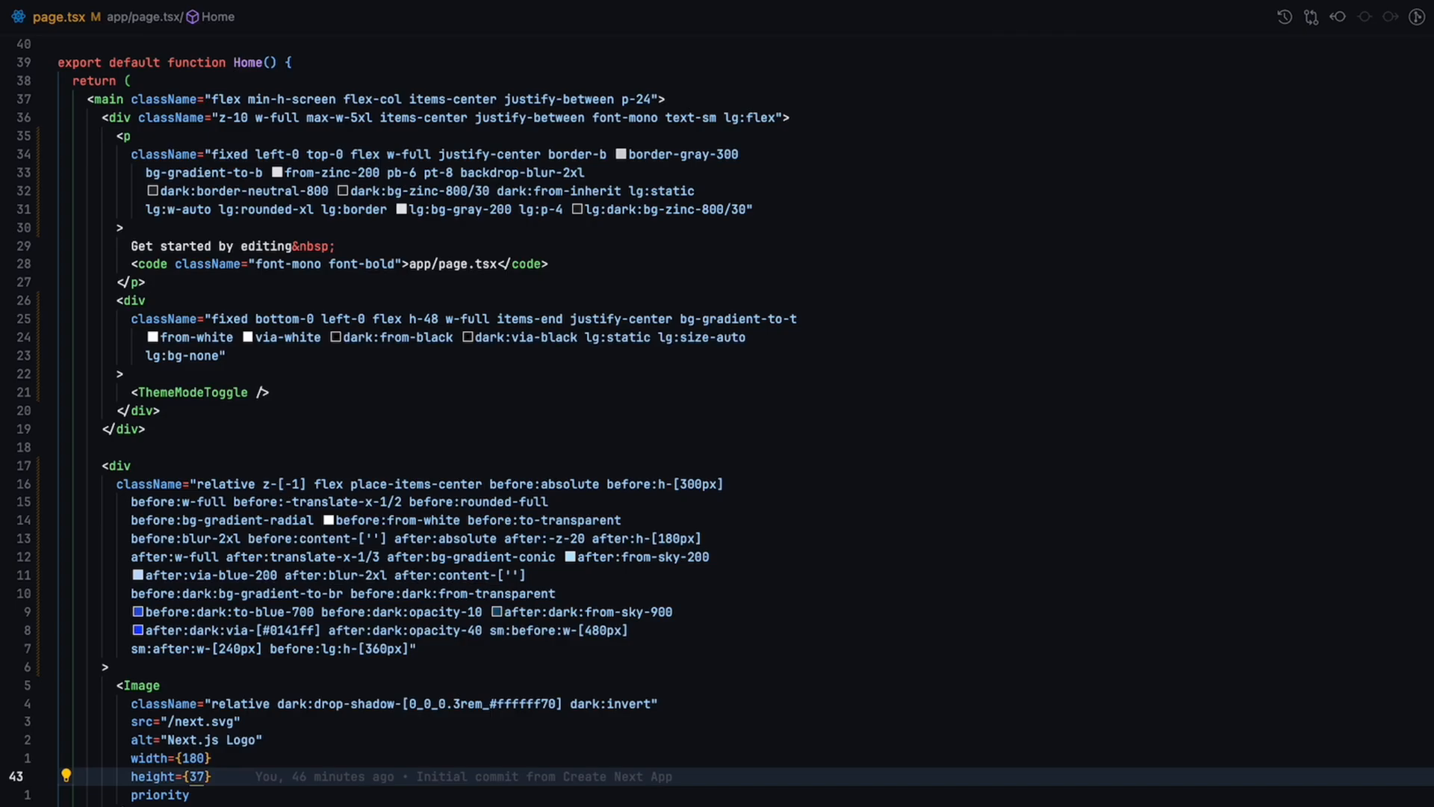
pyautogui.scroll(-2, 717, 449)
# Swap the logo glow's blue-700 gradient colour for primary
pyautogui.click(246, 510)
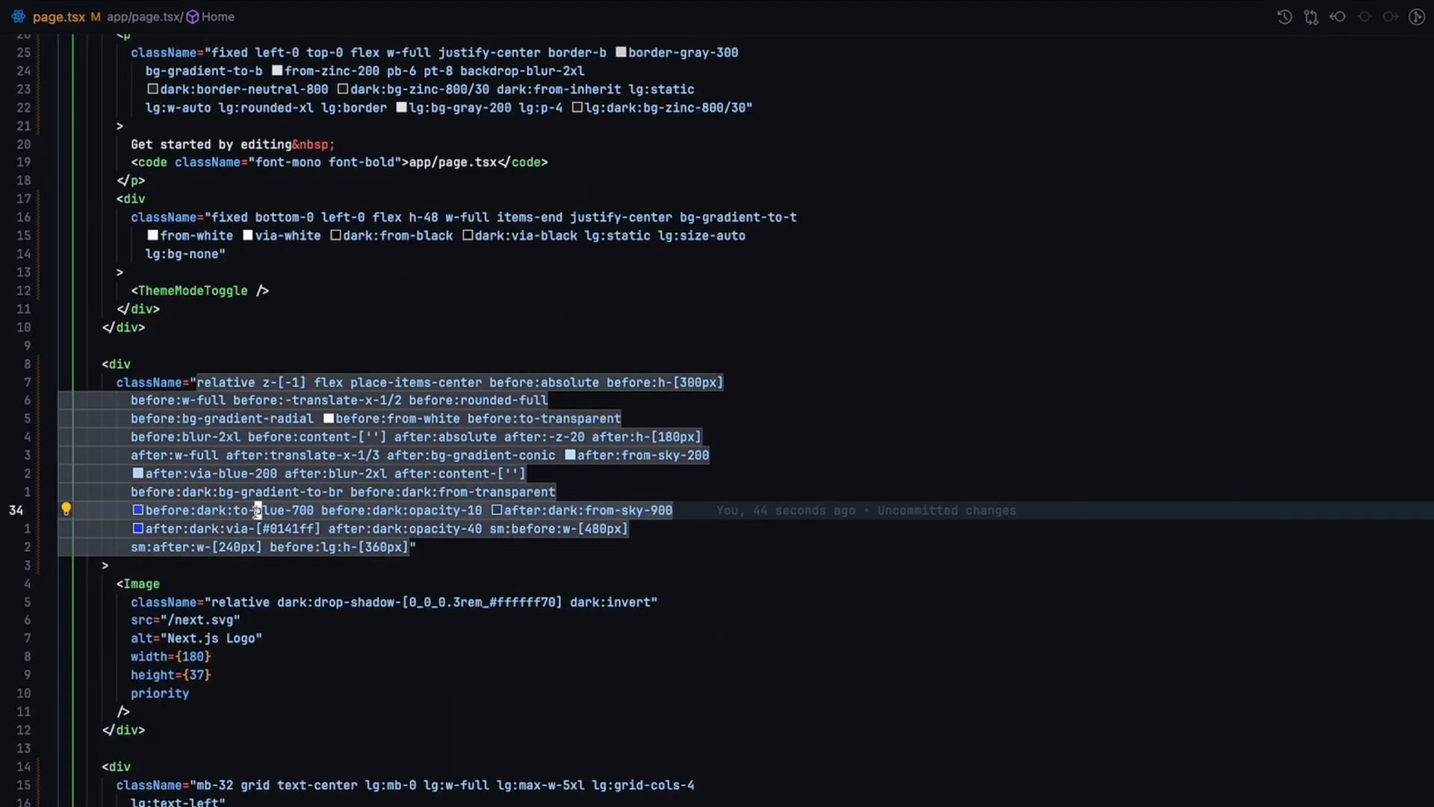
pyautogui.doubleClick(275, 510)
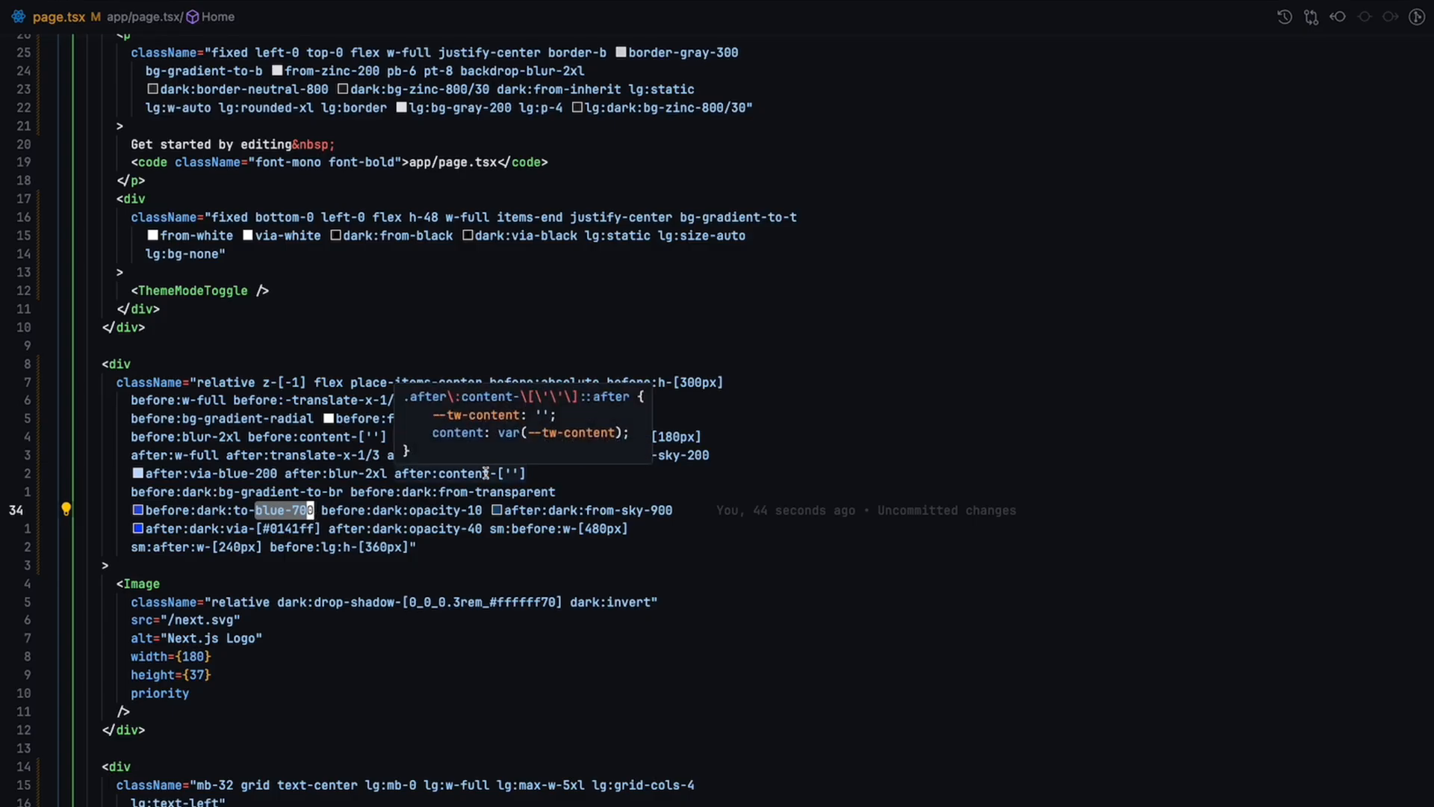
pyautogui.press('BackSpace')
pyautogui.write('primary')
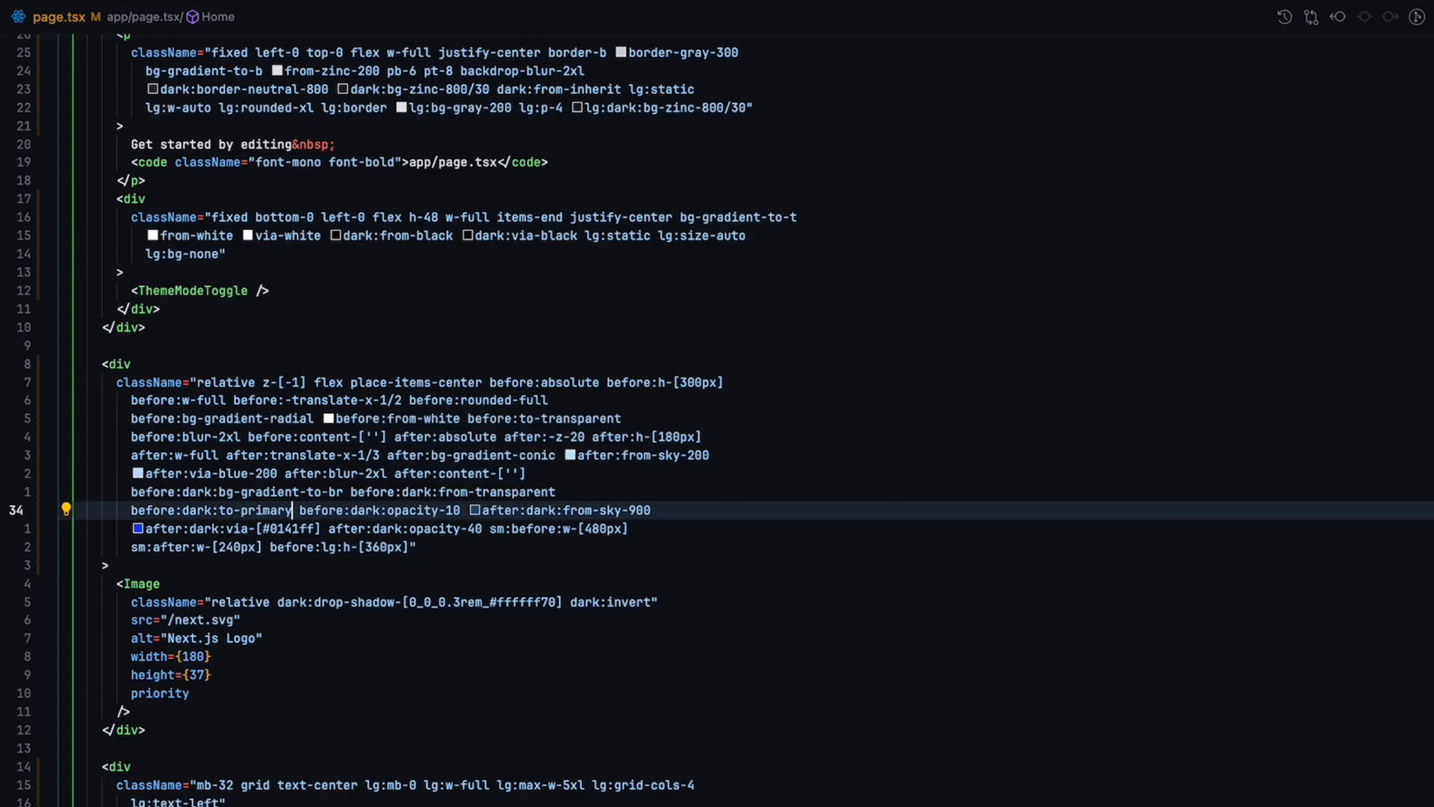
pyautogui.write(' ga')
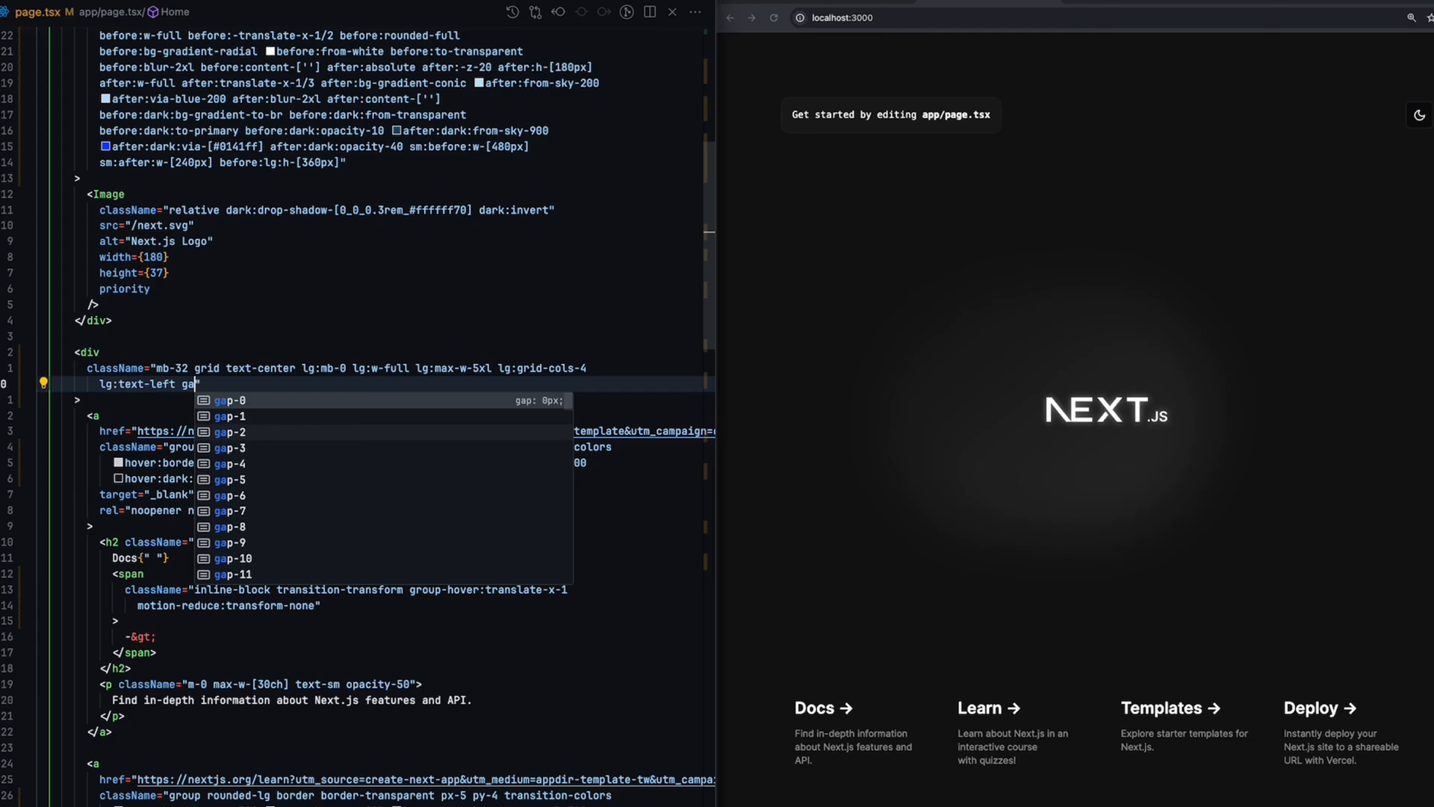
pyautogui.write('p-x-2')
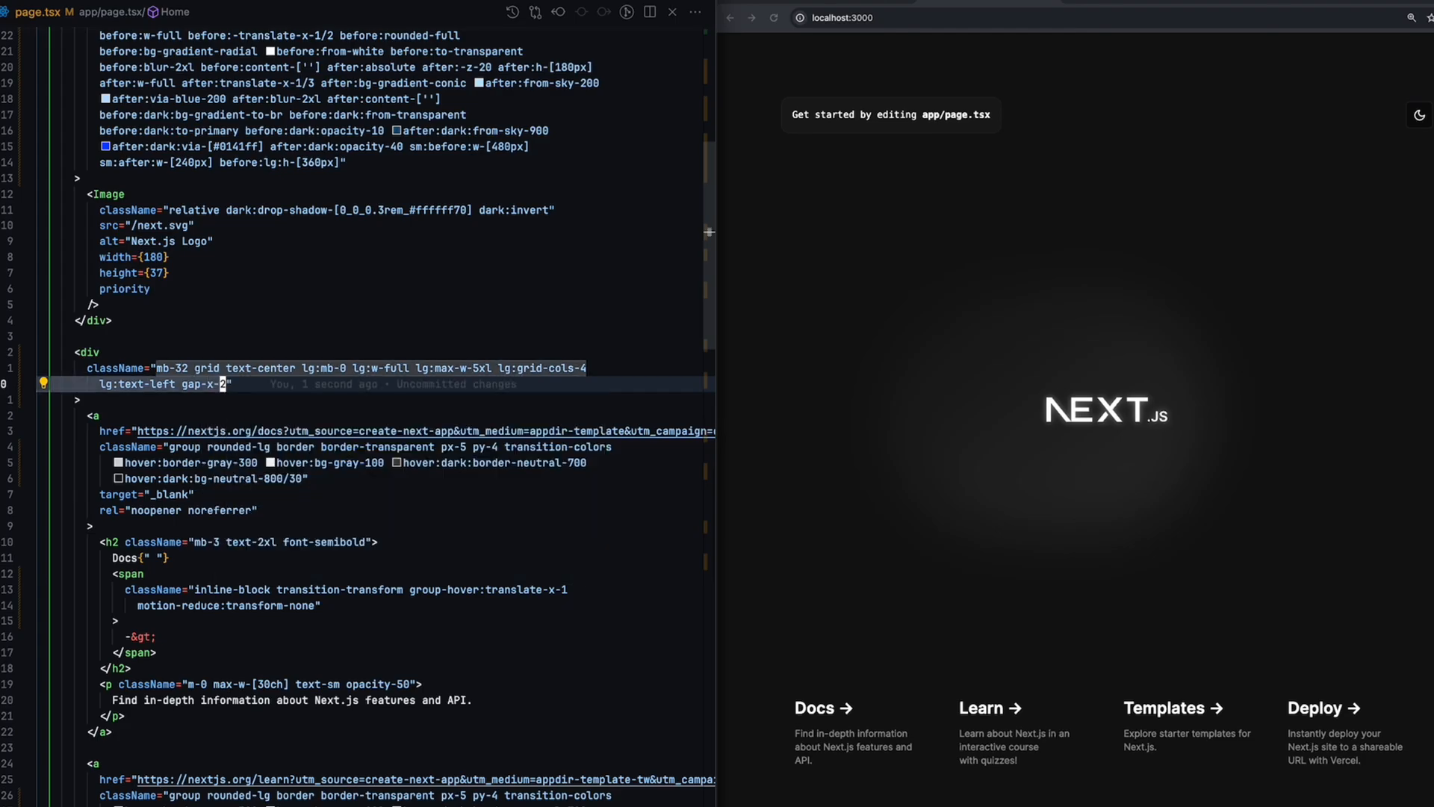
# Replace border-transparent on every link card with bg-card plus dark:border classes via multi-cursor
pyautogui.doubleClick(375, 447)
pyautogui.hotkey('ctrl', 'd')
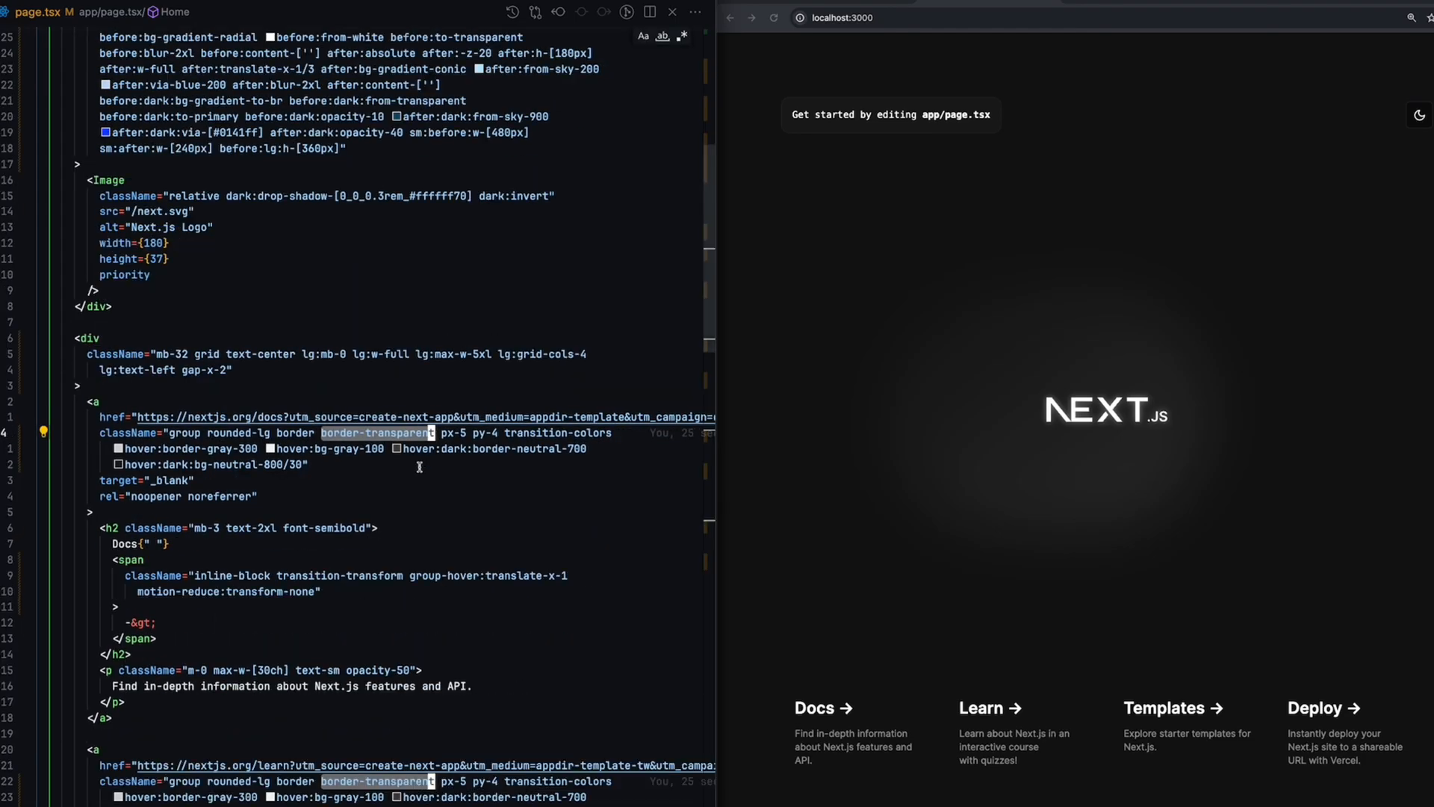
pyautogui.write('bg')
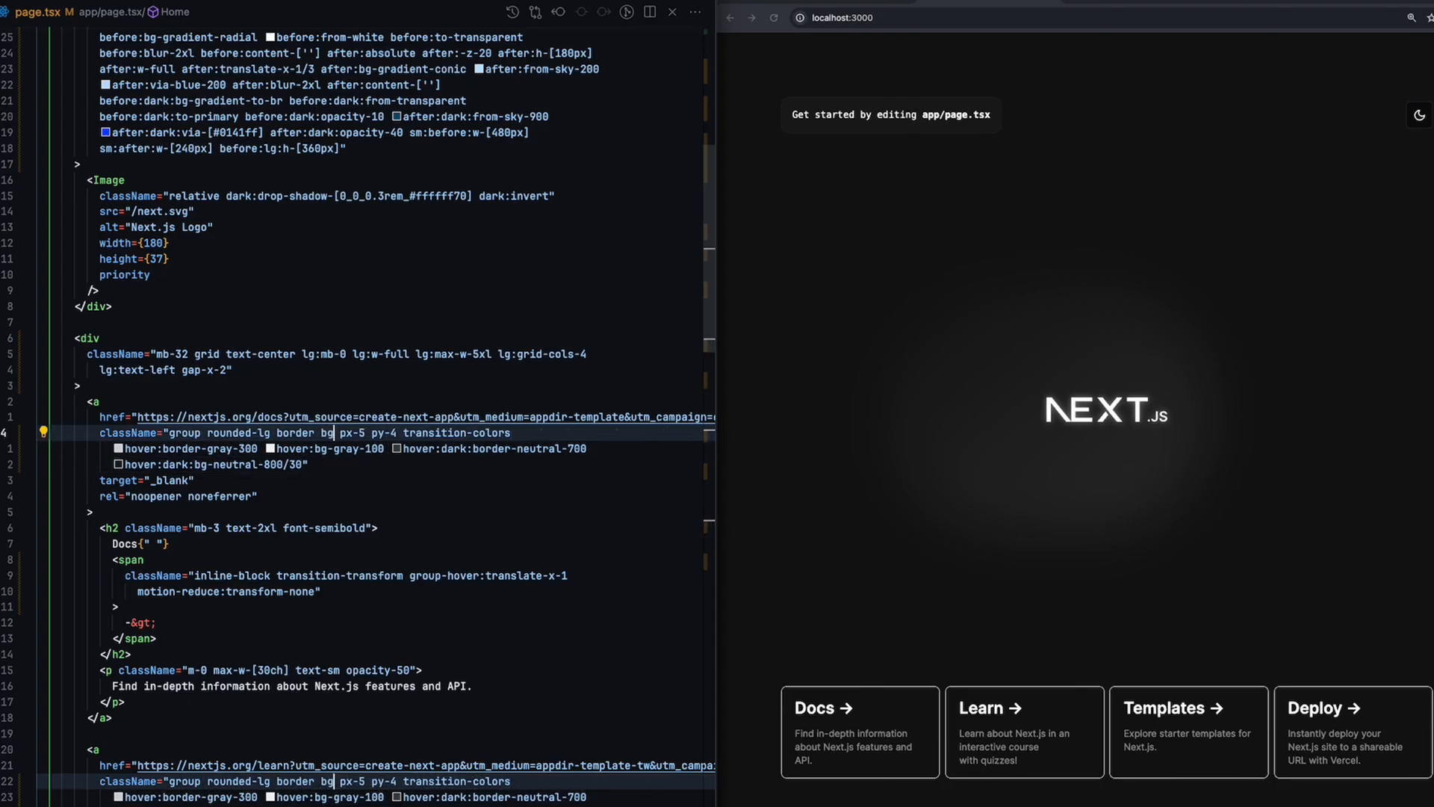
pyautogui.write('-card')
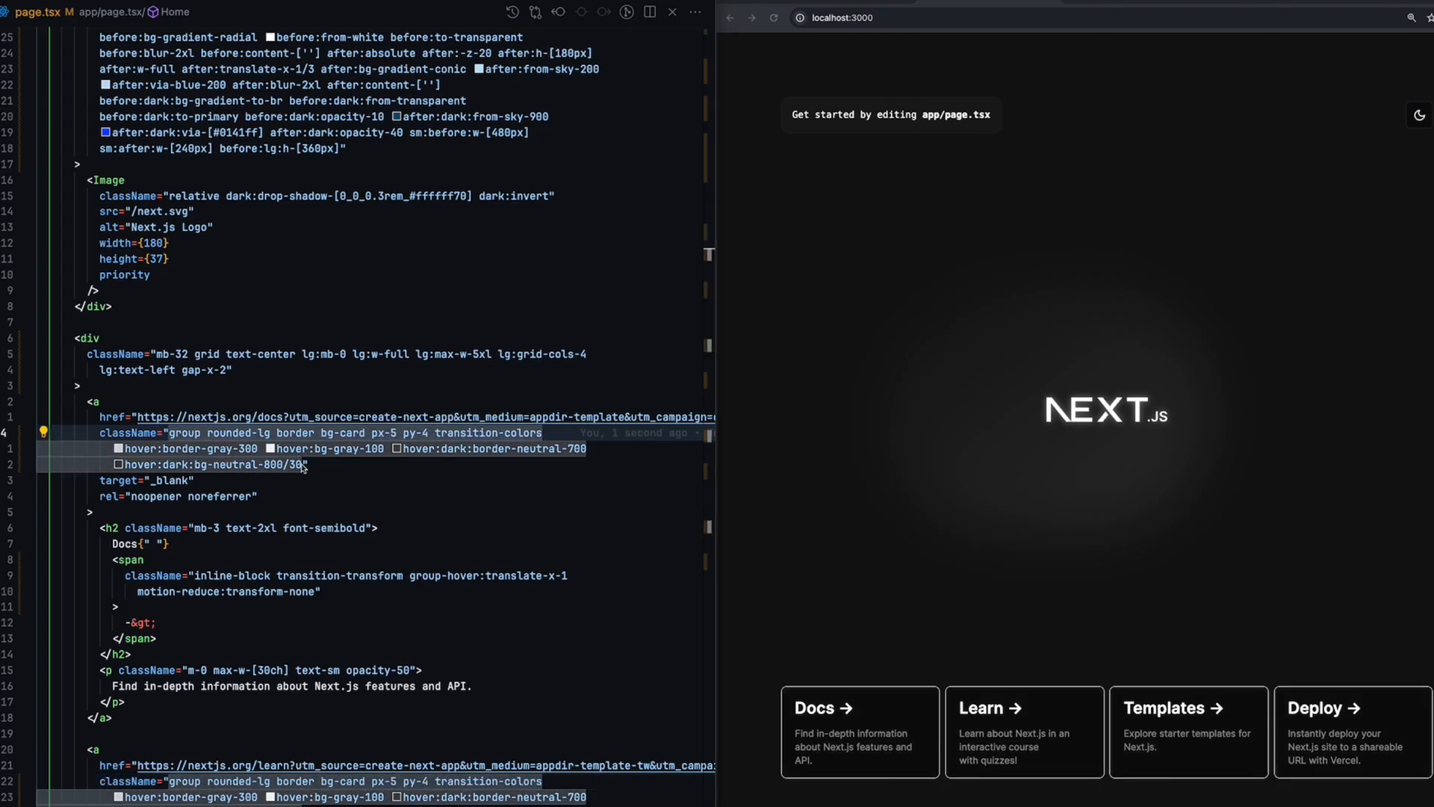
pyautogui.press('Tab')
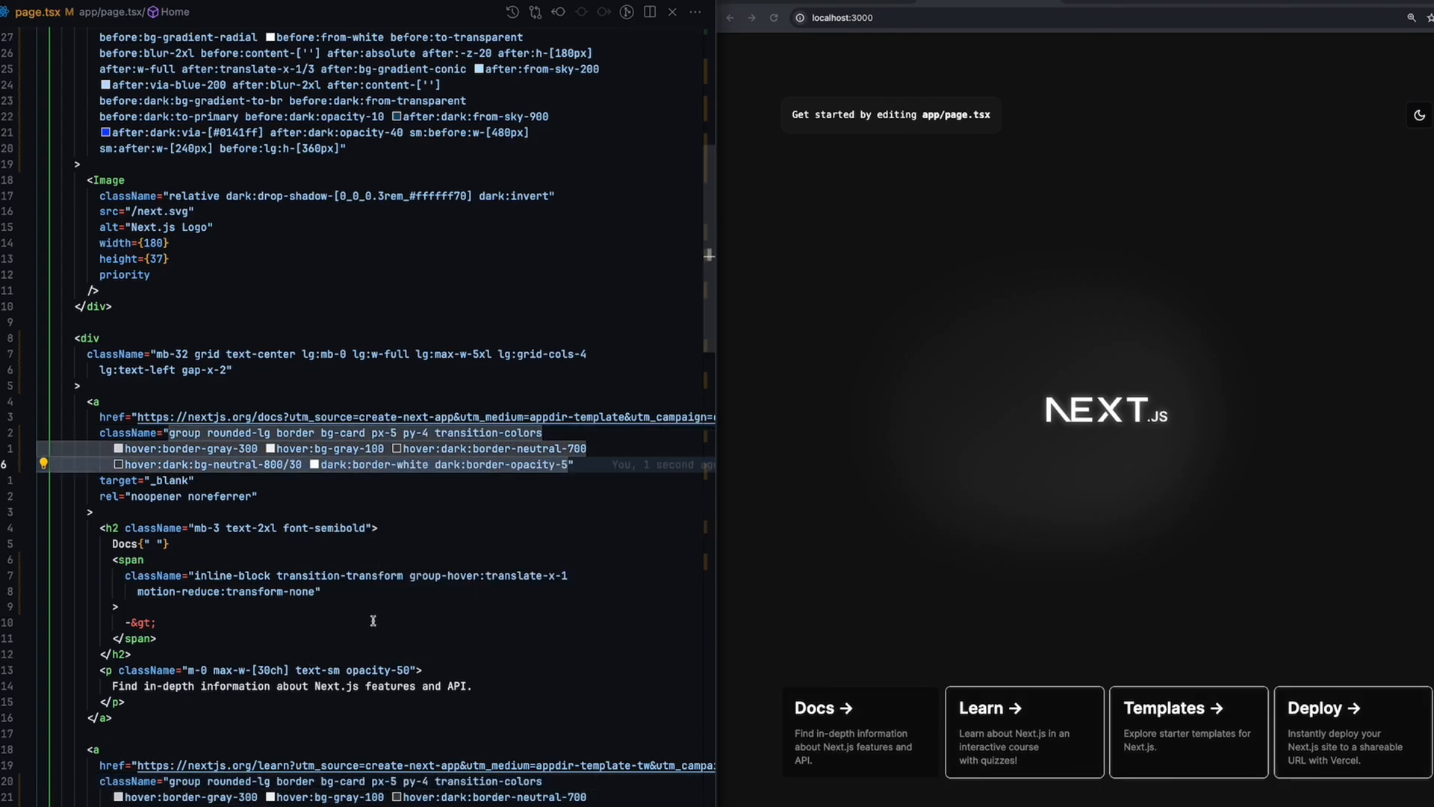
pyautogui.press('Tab')
pyautogui.press('Tab')
pyautogui.press('Tab')
pyautogui.press('Tab')
pyautogui.press('Tab')
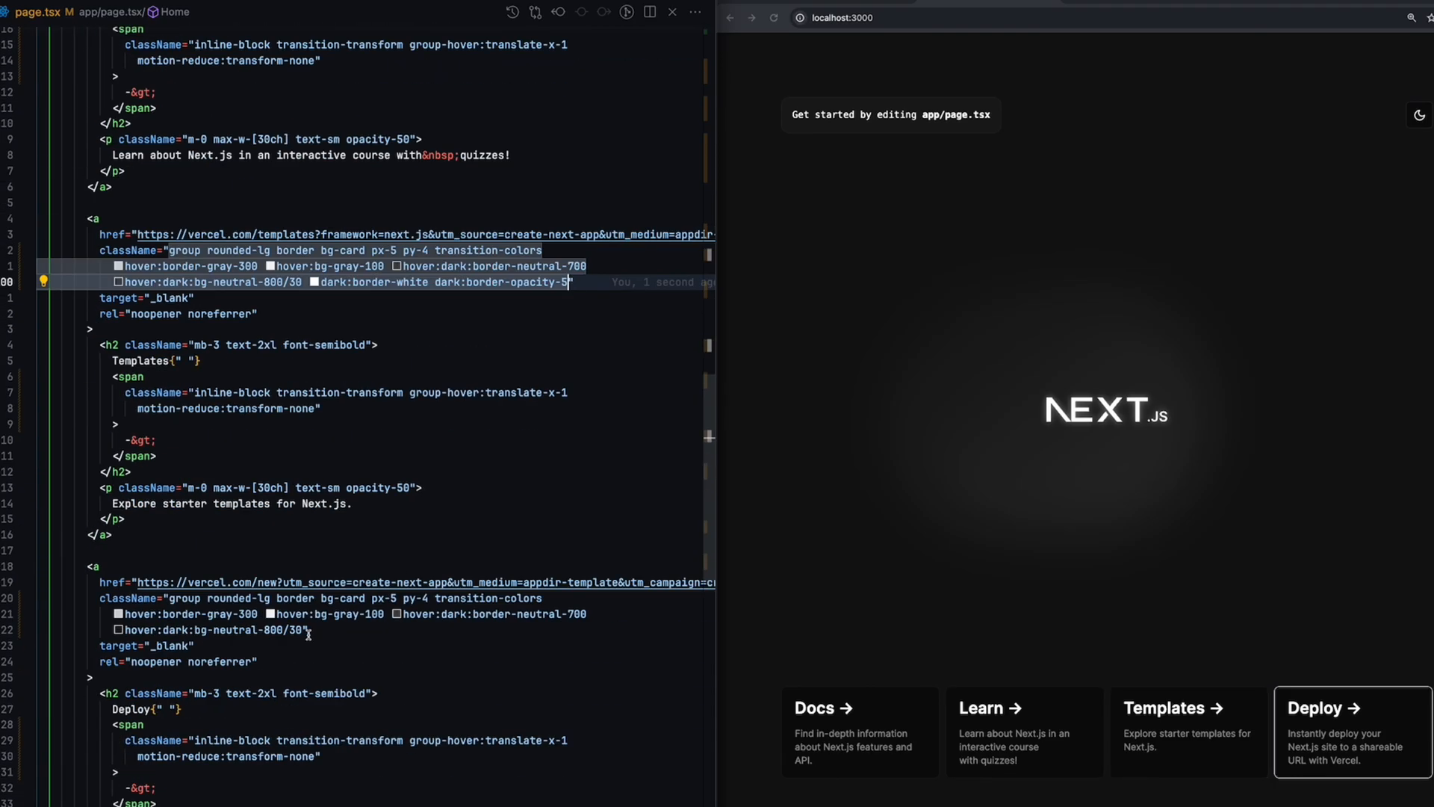
pyautogui.press('Tab')
pyautogui.press('Tab')
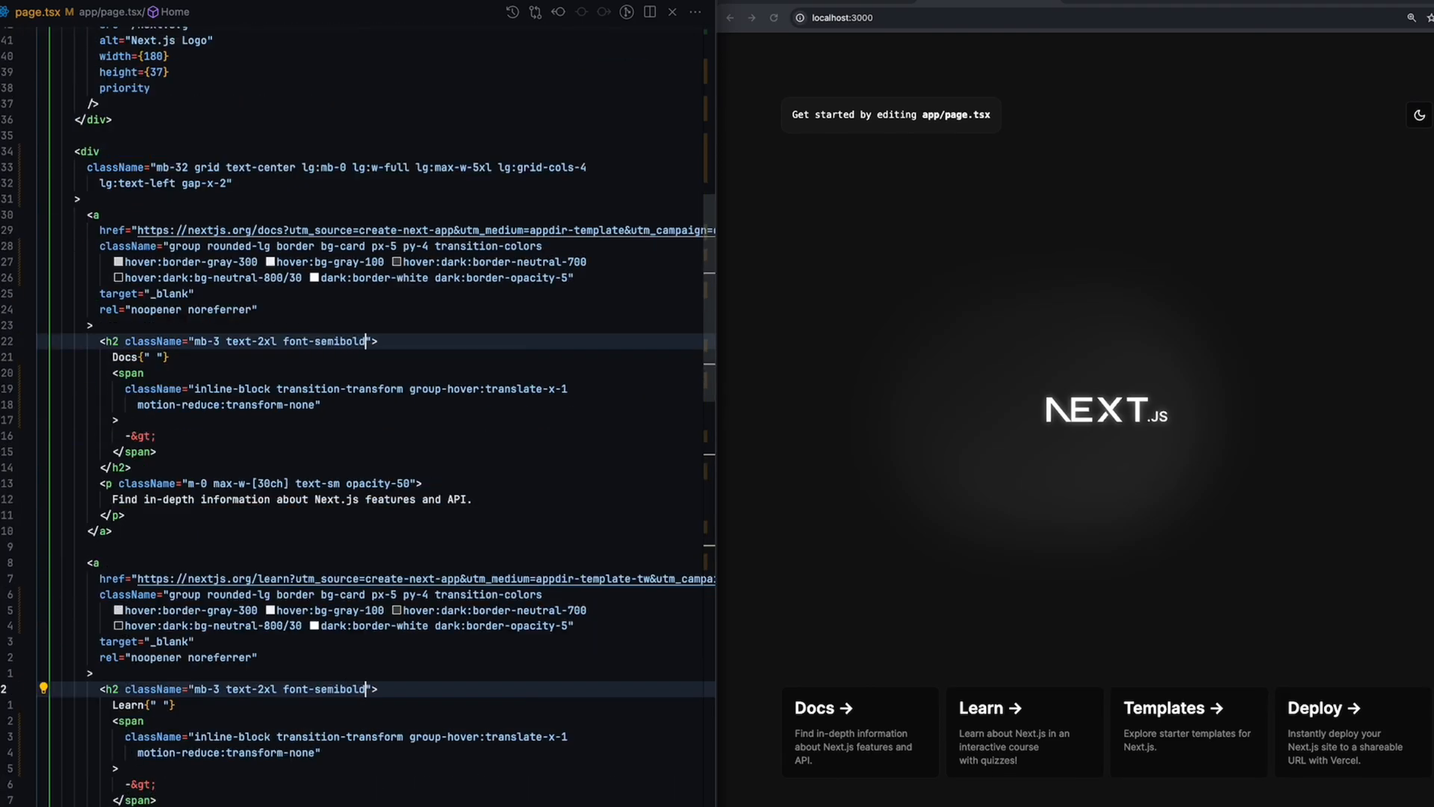
pyautogui.write('text-primary')
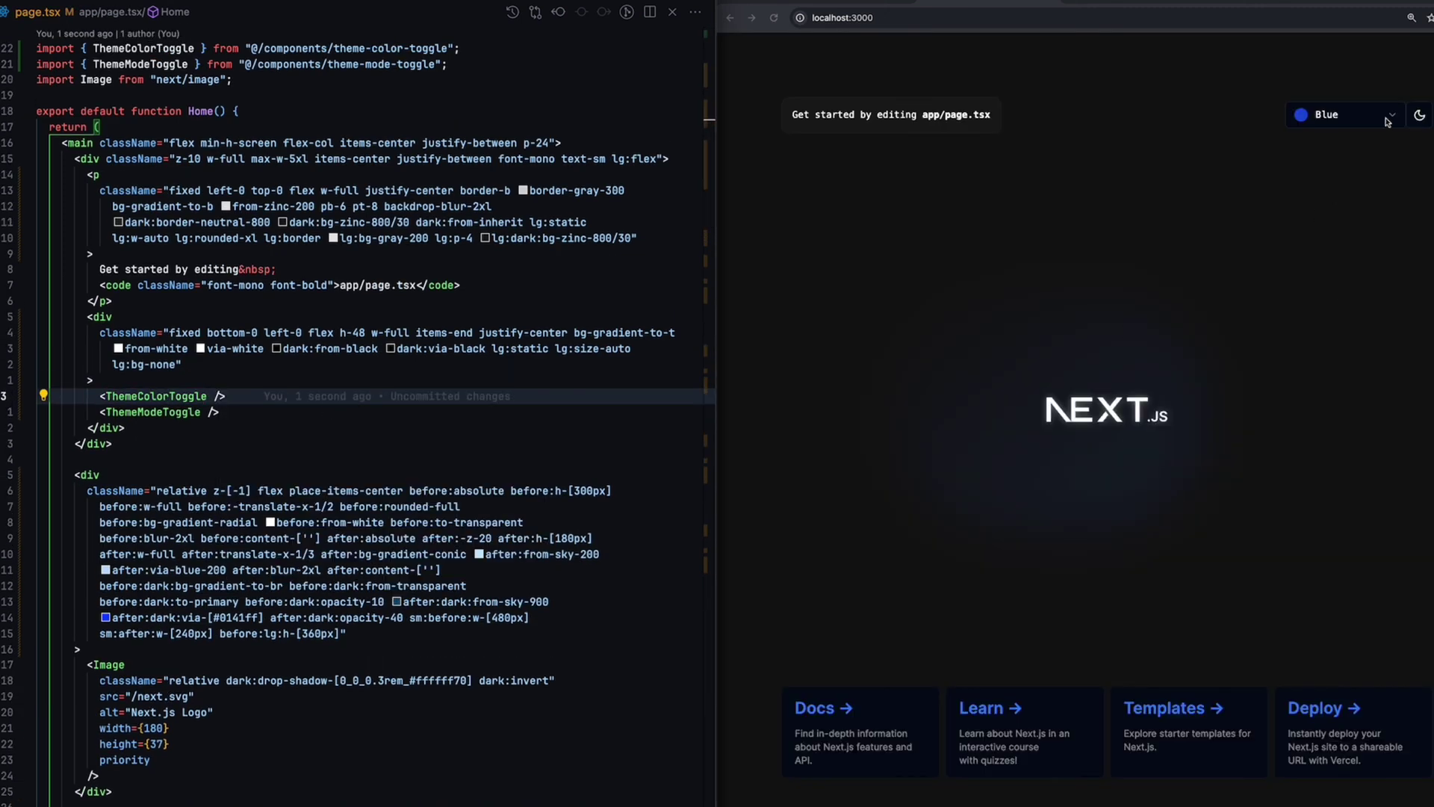
# Add gap-x-1 to the toggles container, then cycle the cards through Rose, Zinc, Green and Orange
pyautogui.press('Up')
pyautogui.press('Up')
pyautogui.press('End')
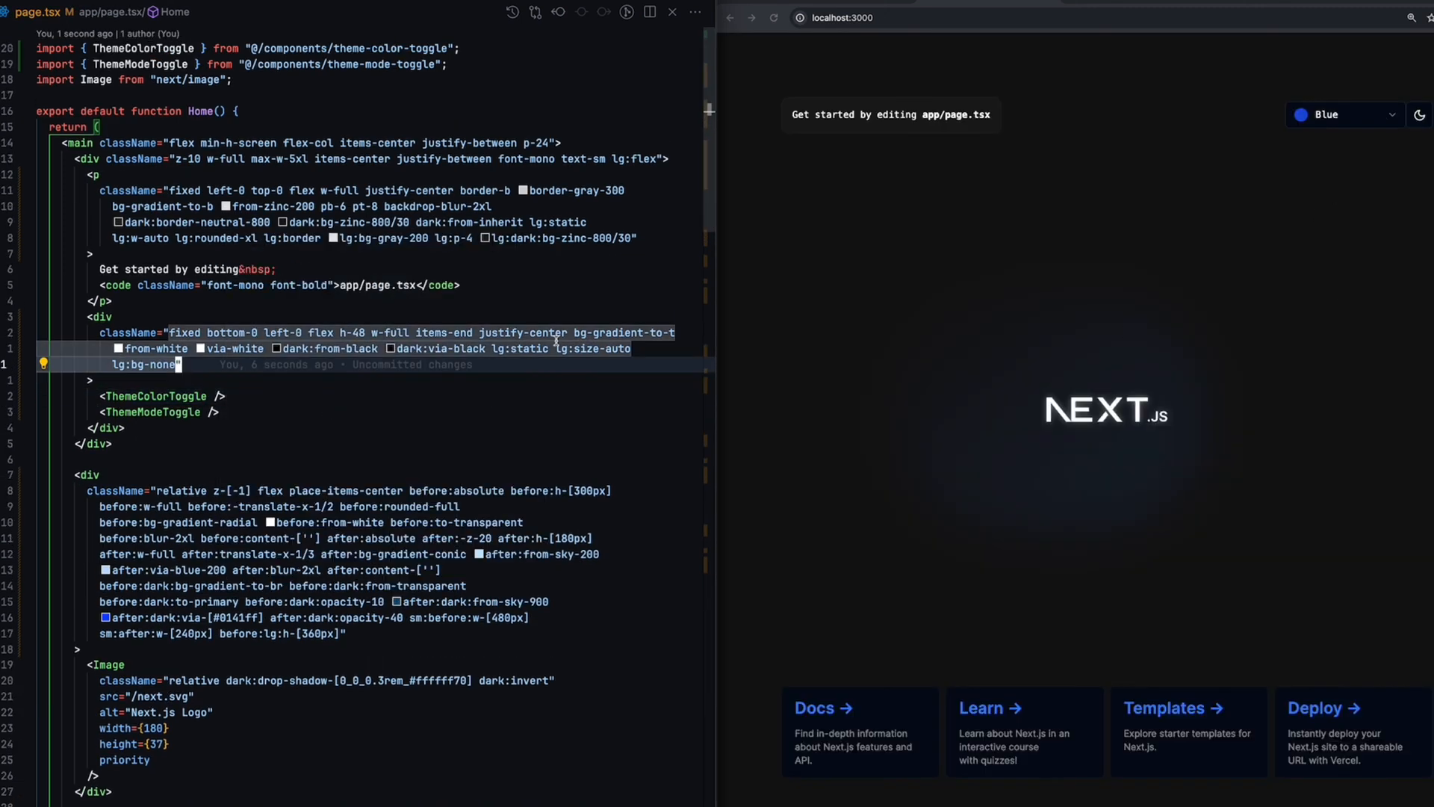
pyautogui.write('gap-x-1')
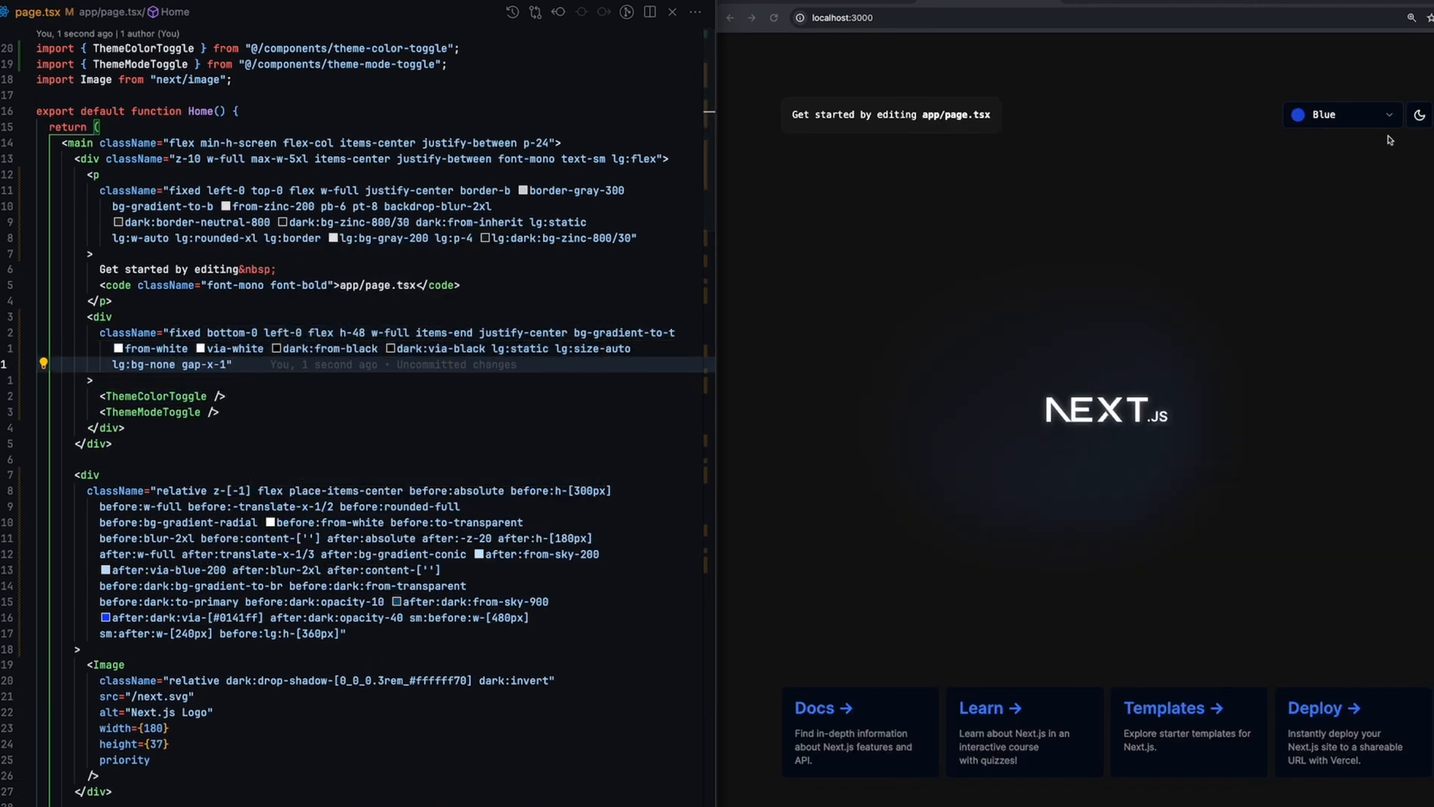
pyautogui.click(1386, 121)
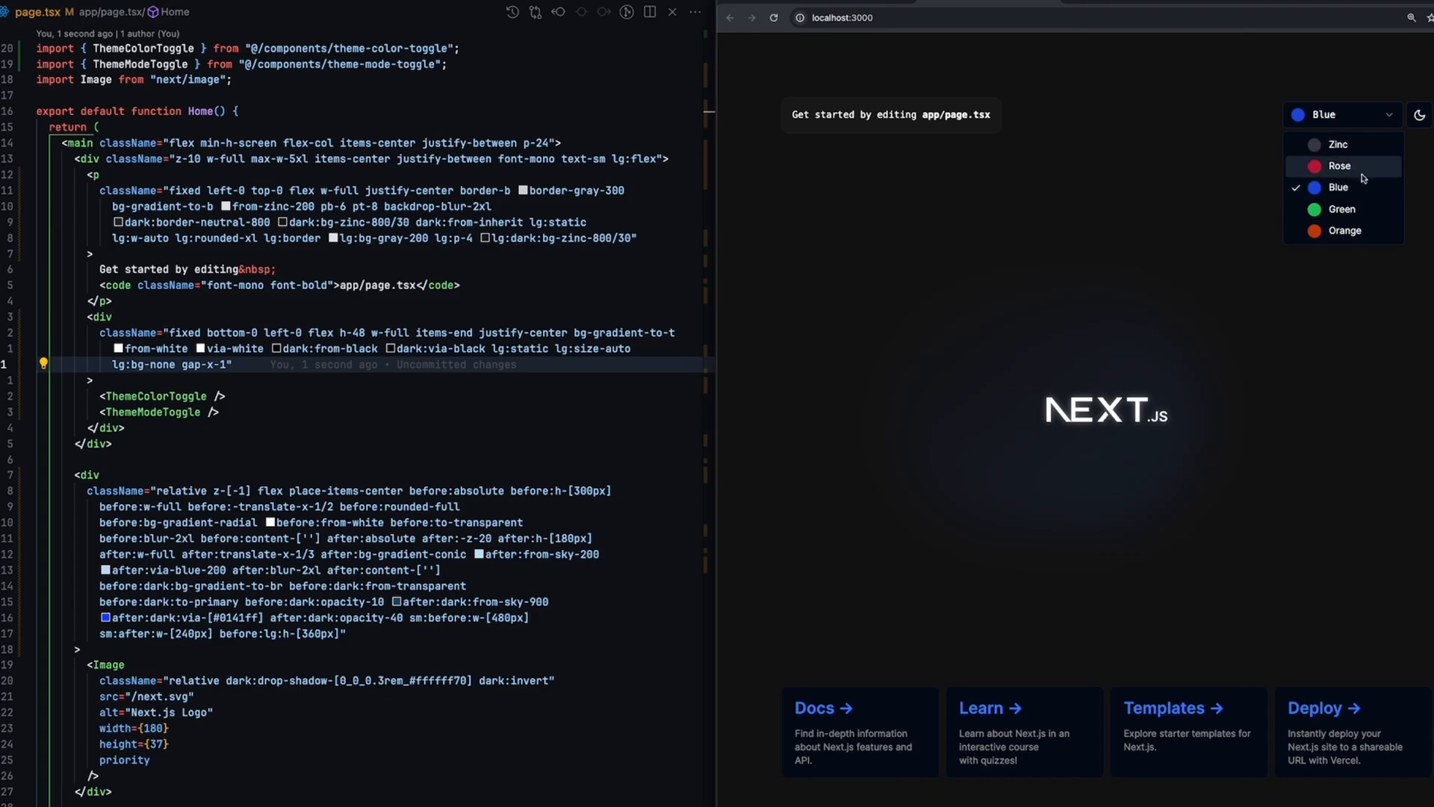
pyautogui.click(1361, 166)
pyautogui.click(1366, 126)
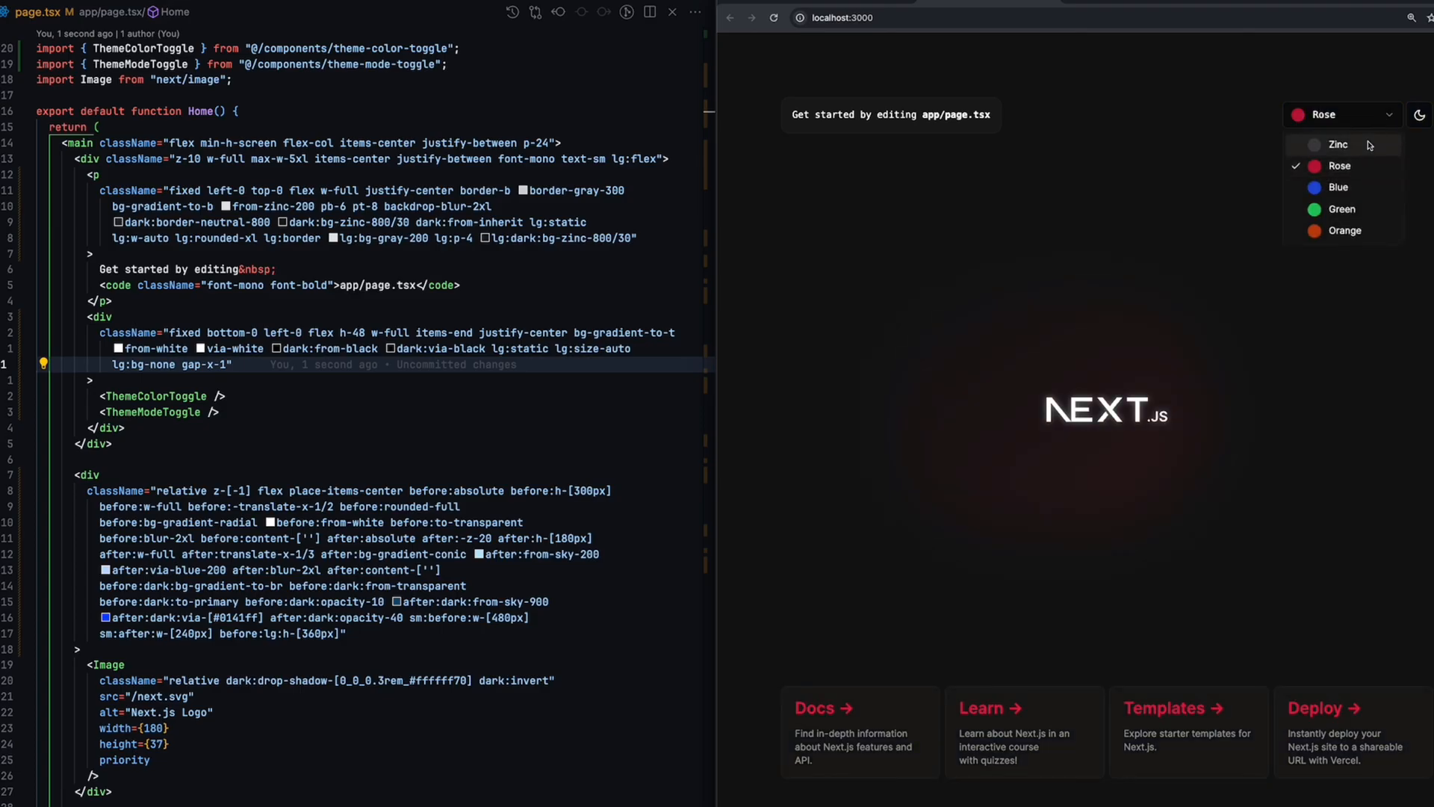
pyautogui.click(1371, 145)
pyautogui.click(1369, 210)
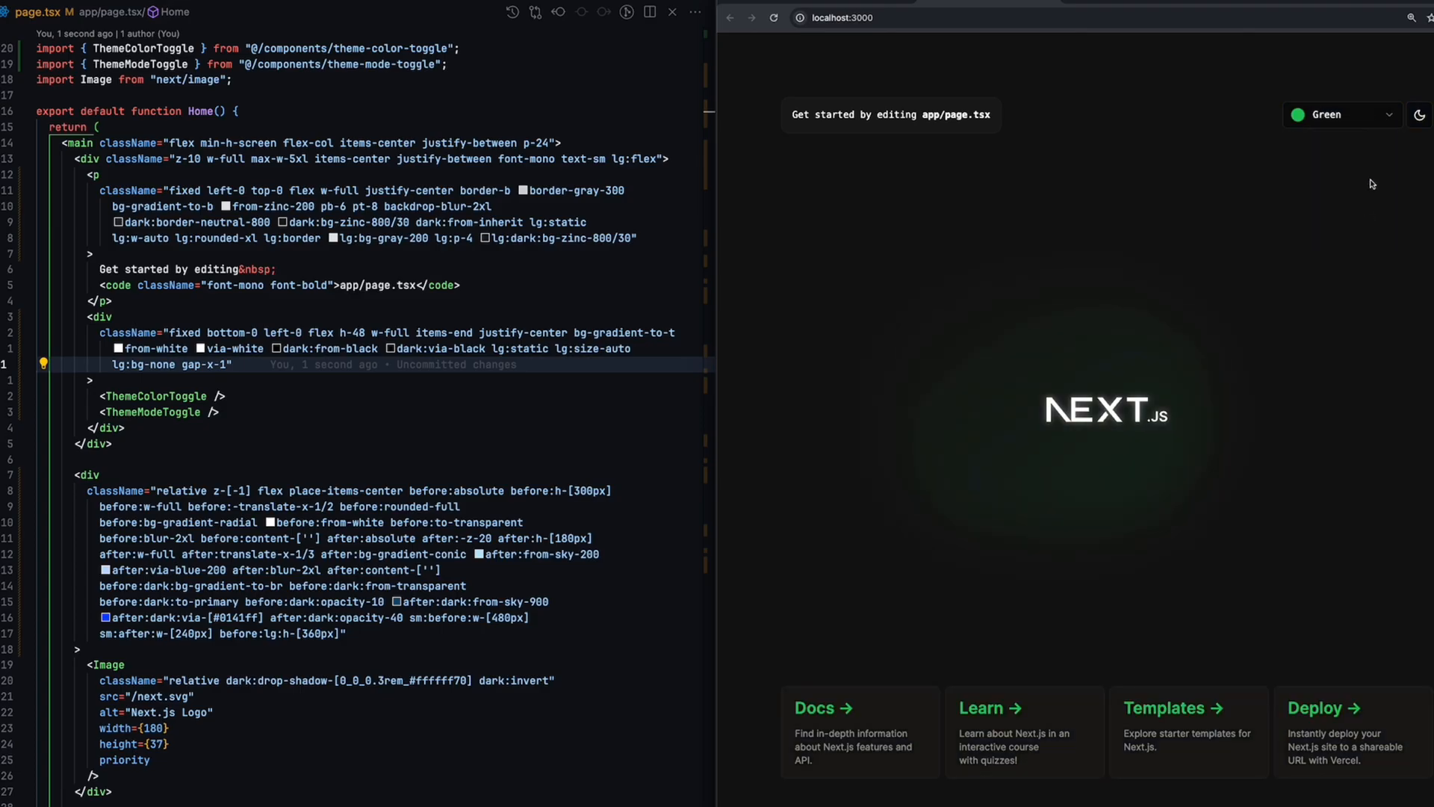
pyautogui.click(1375, 120)
pyautogui.click(1382, 230)
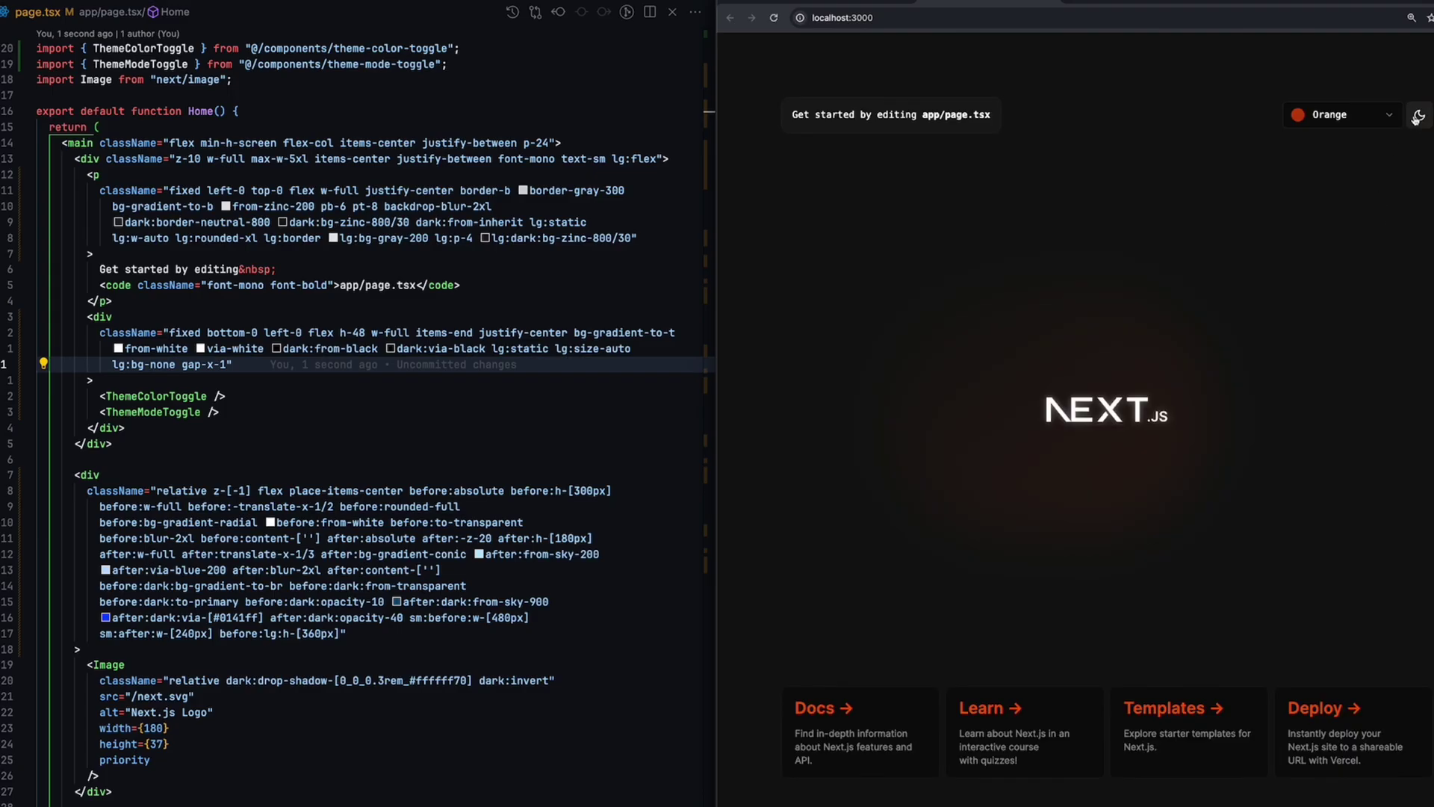
# Flip to light mode, try Rose, Zinc and Blue, then return to dark mode
pyautogui.click(1419, 117)
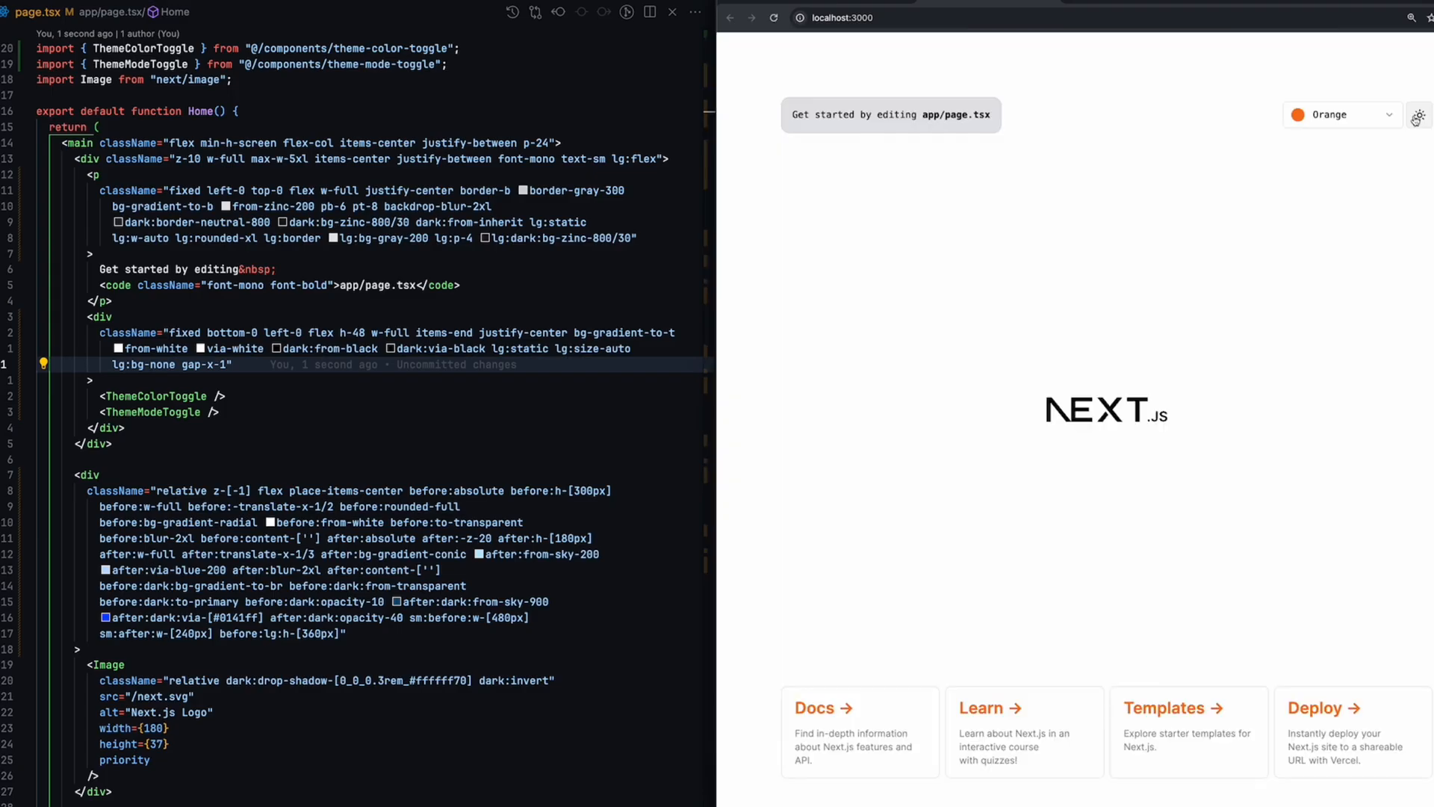
pyautogui.click(1419, 117)
pyautogui.click(1363, 166)
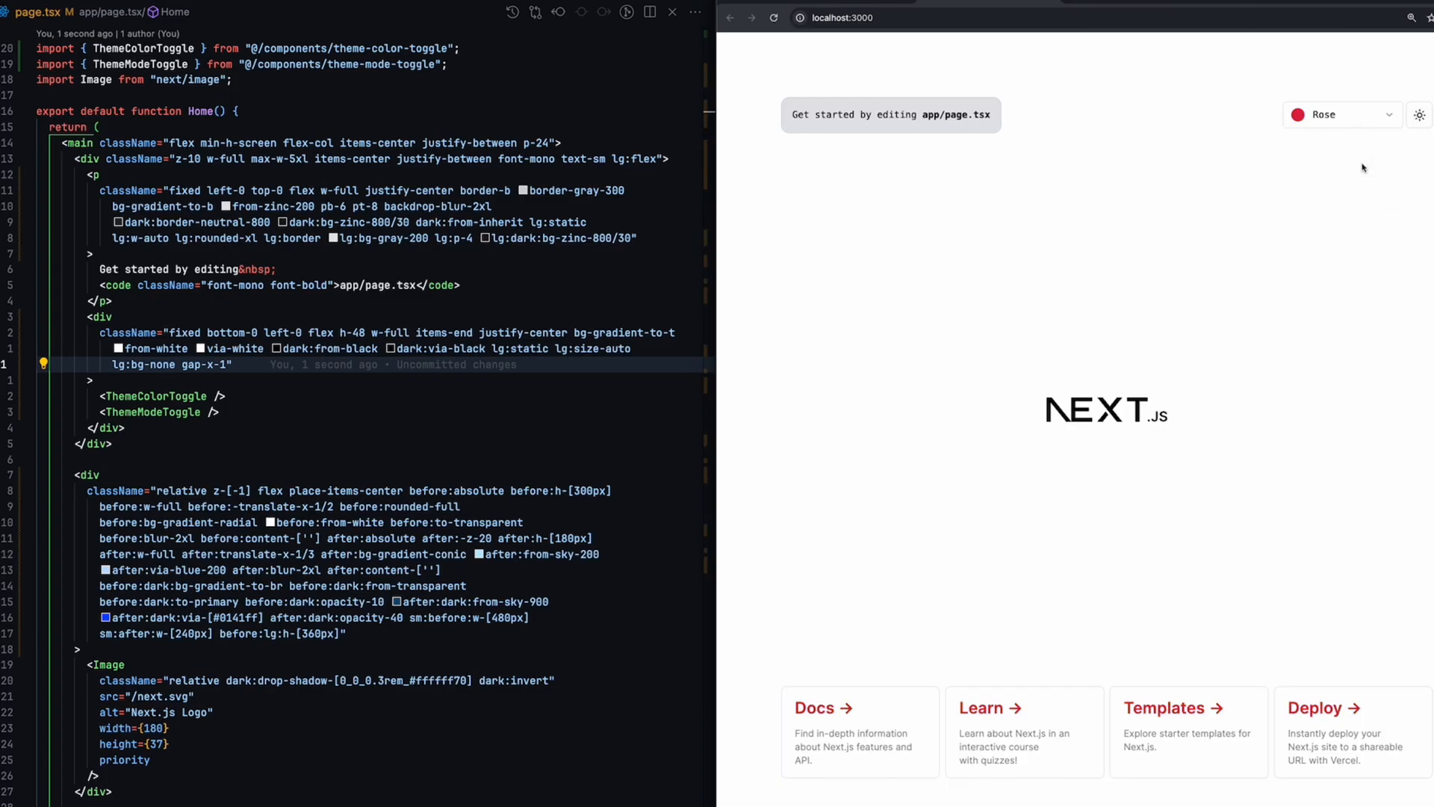
pyautogui.click(1356, 118)
pyautogui.click(1358, 151)
pyautogui.click(1357, 117)
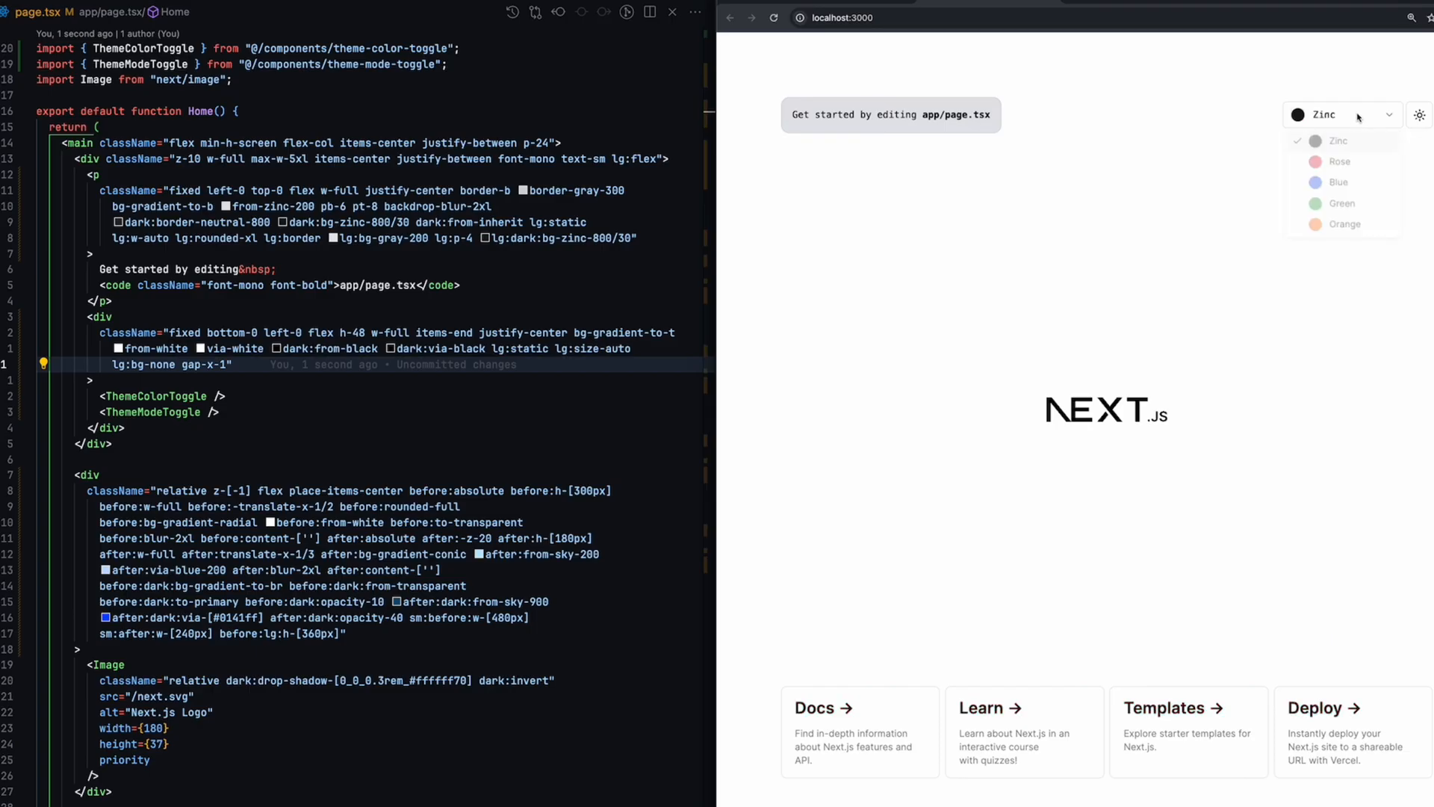
pyautogui.click(1368, 183)
pyautogui.click(1419, 119)
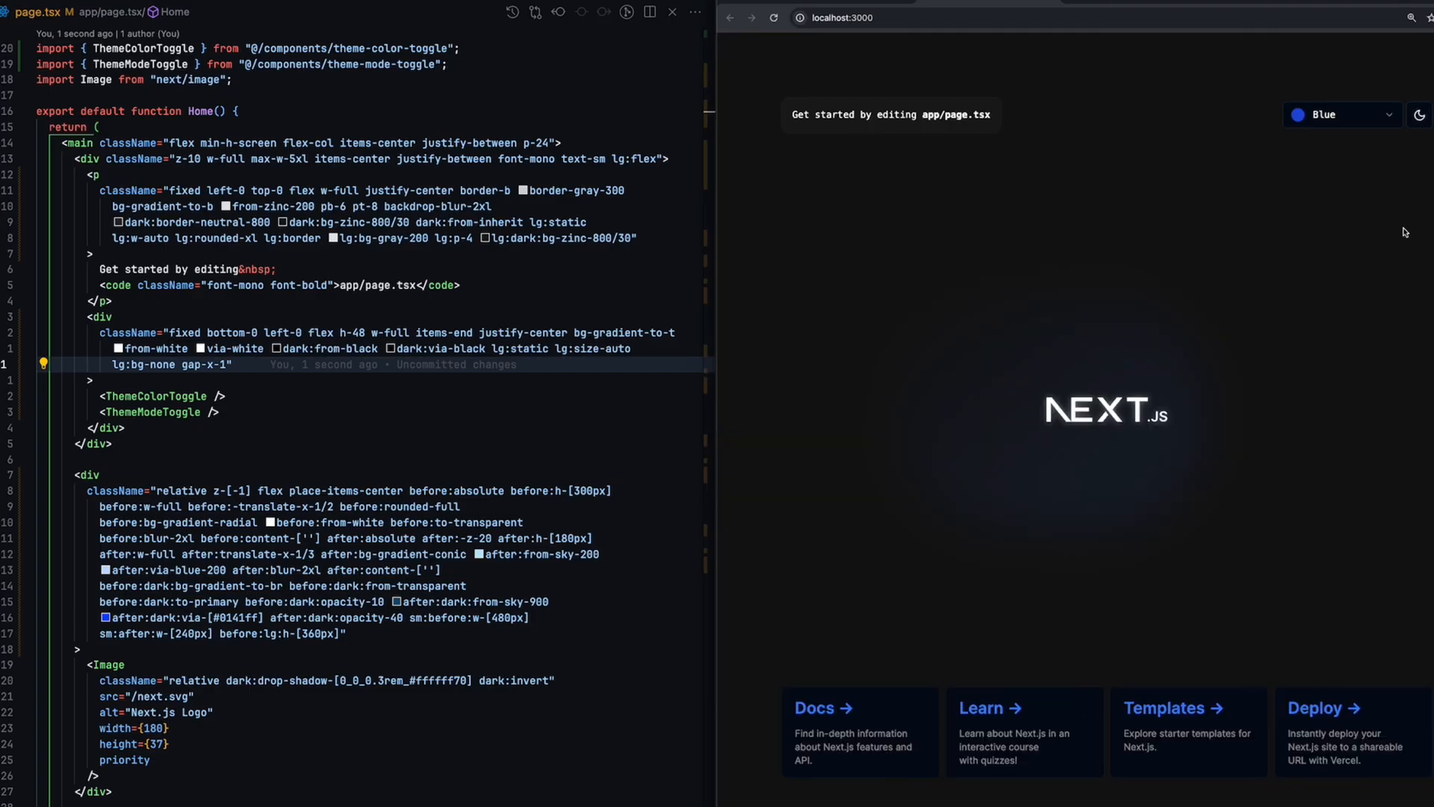